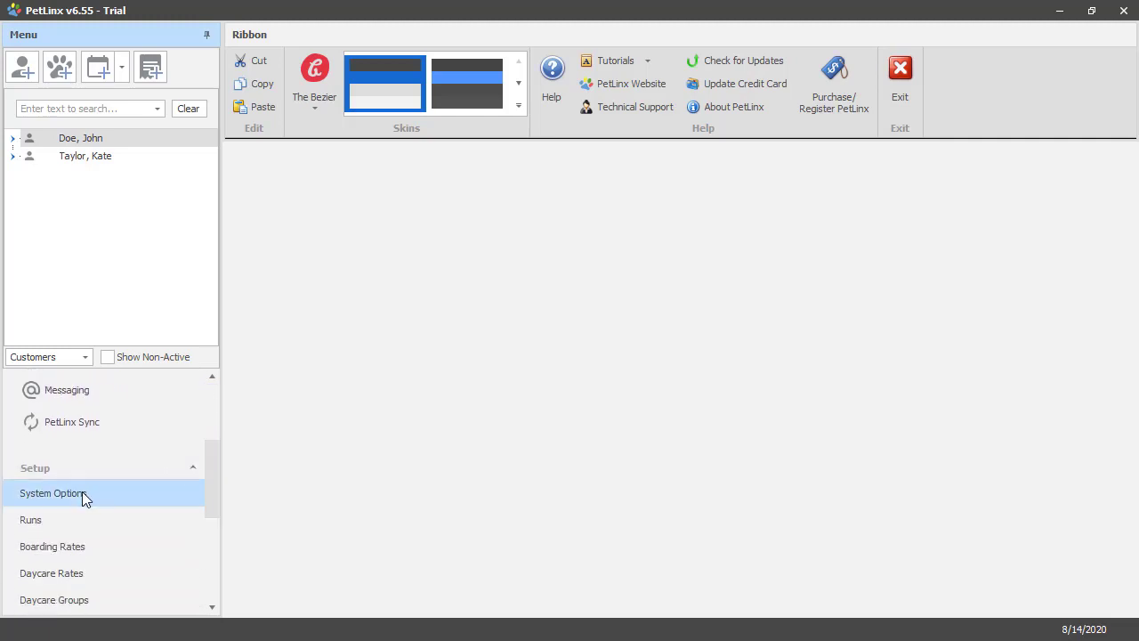
Open the Boarding settings in System Options and enable the first-day charge rule for late check-ins
left_click(82, 493)
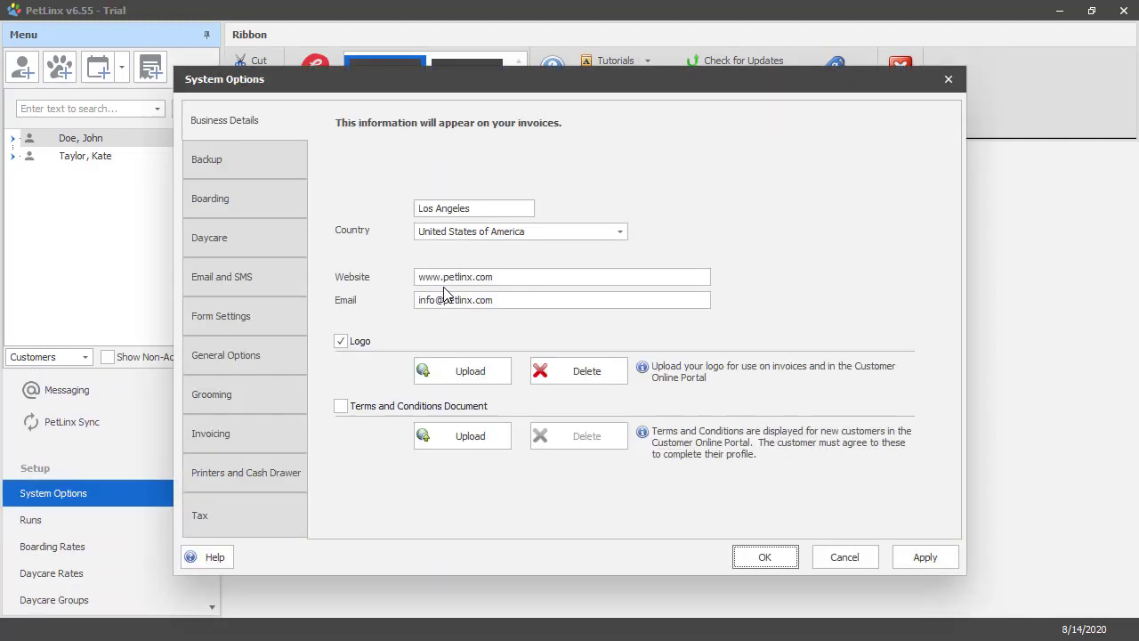
left_click(236, 200)
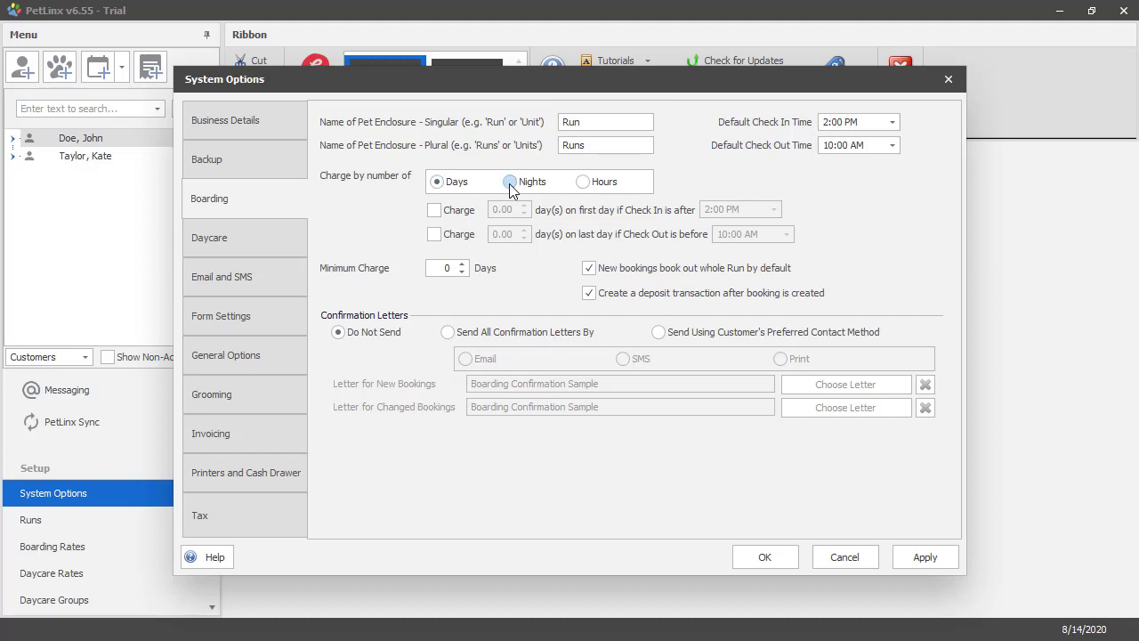
left_click(435, 209)
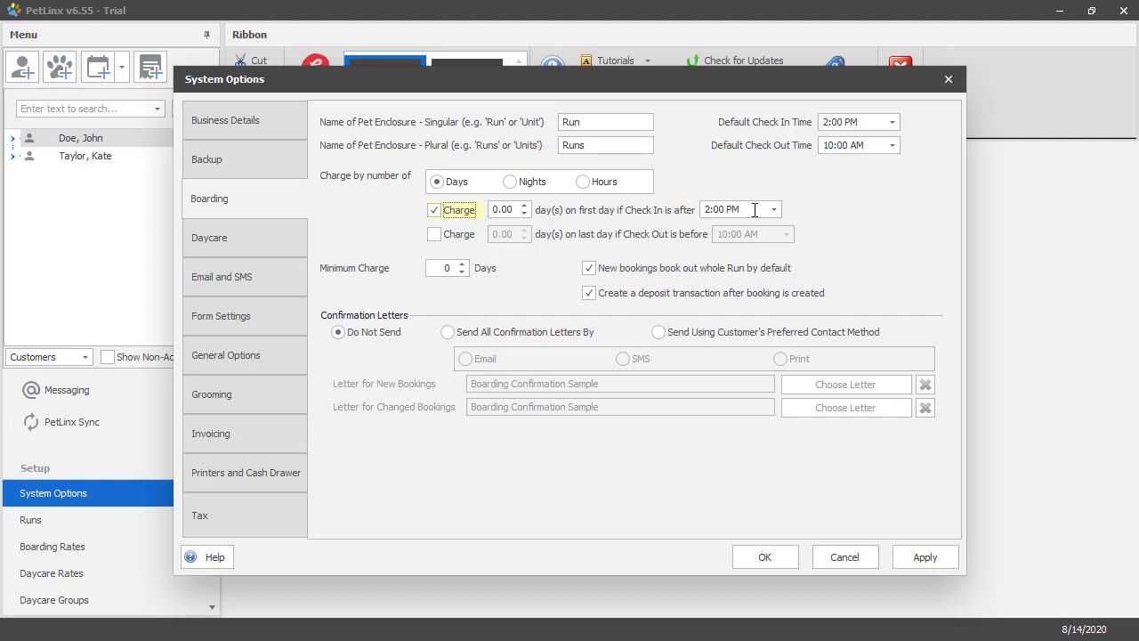
Enable the last-day charge rule, charging 0.50 day if check-out is before 12:00 PM
left_click(454, 239)
left_click(525, 229)
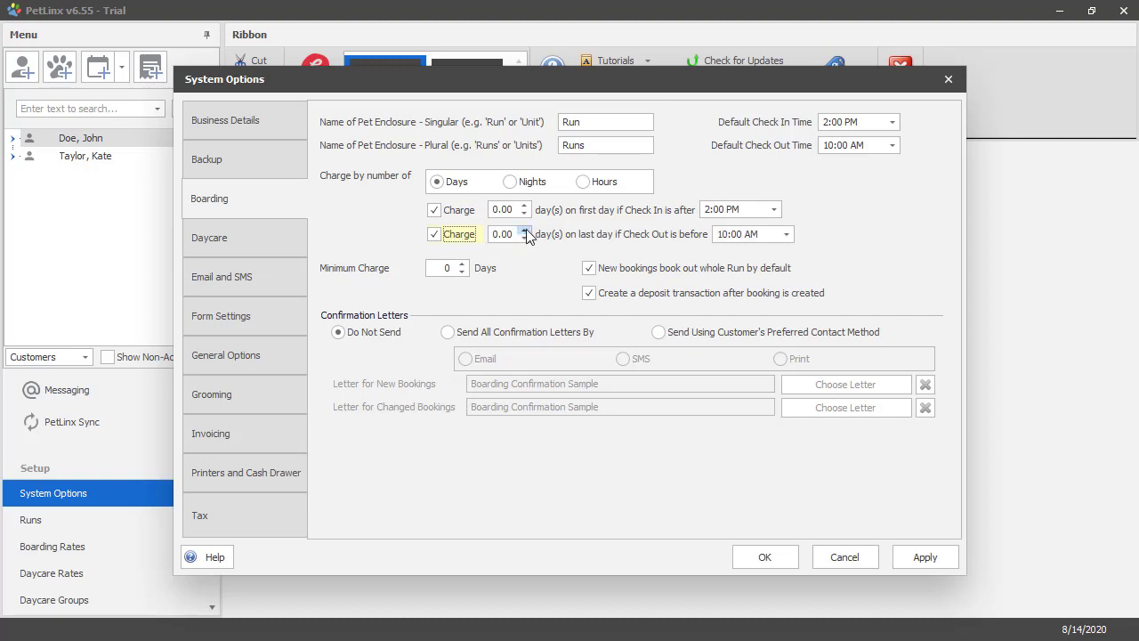
left_click(789, 231)
left_click(784, 367)
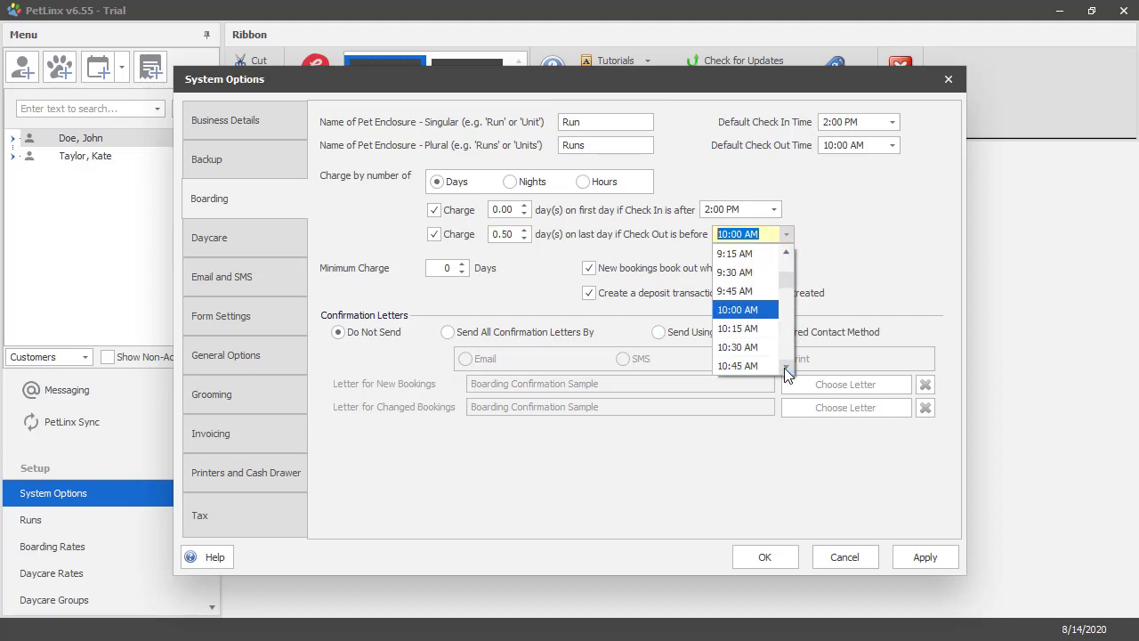
left_click(784, 367)
left_click(783, 367)
left_click(784, 368)
left_click(784, 368)
left_click(784, 368)
left_click(784, 368)
left_click(785, 367)
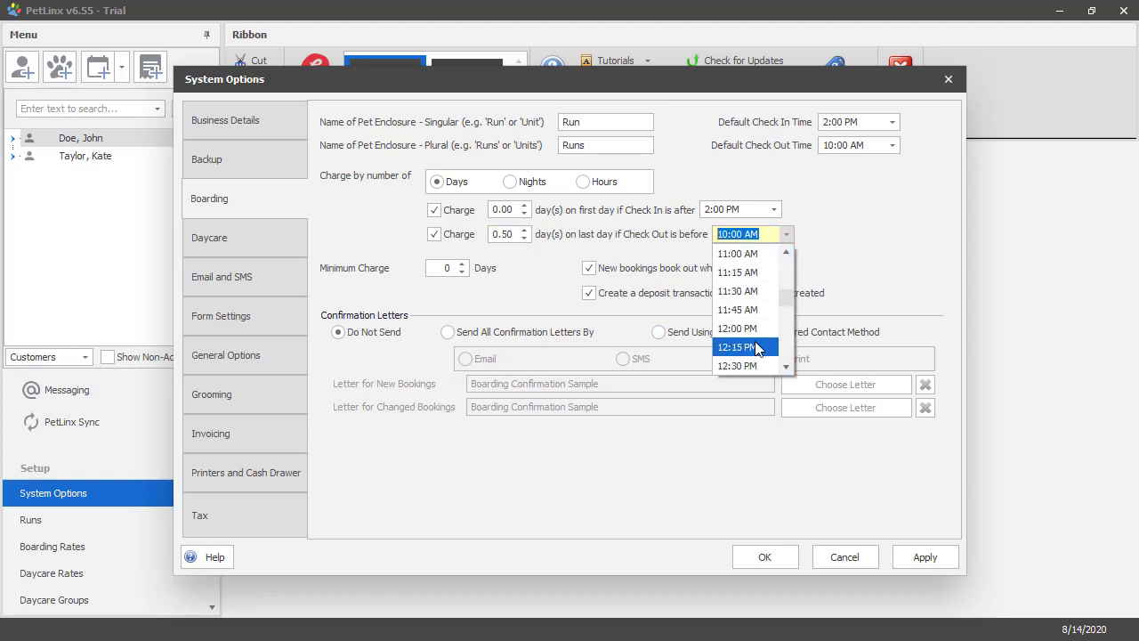
left_click(747, 329)
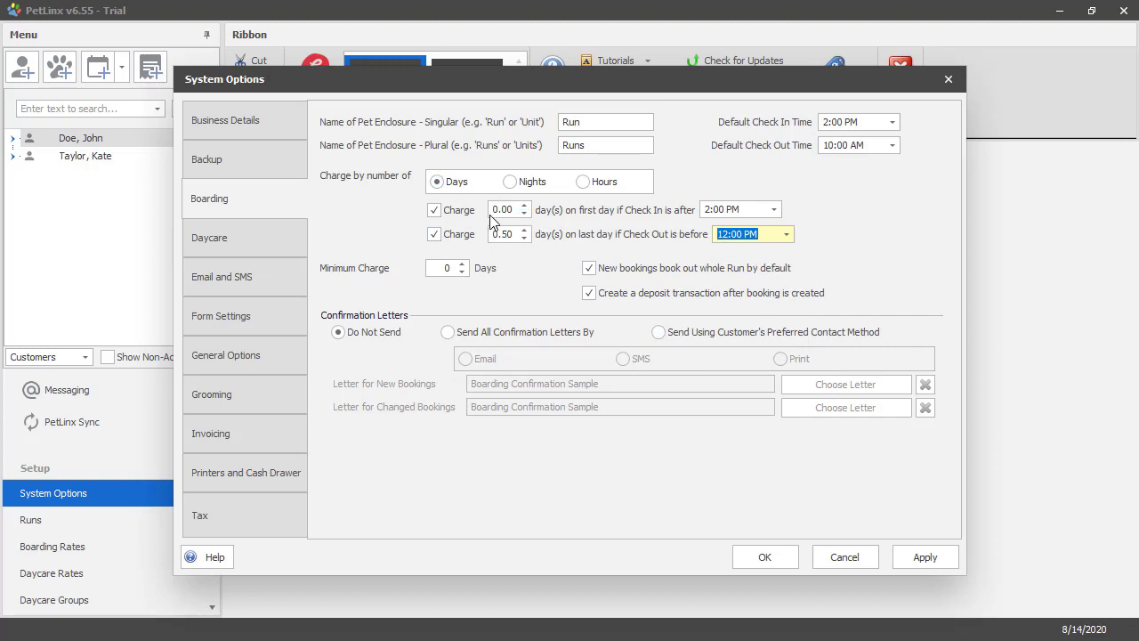
Set the minimum boarding charge to 1 day, have all confirmation letters sent by Email, and save the options
left_click(461, 264)
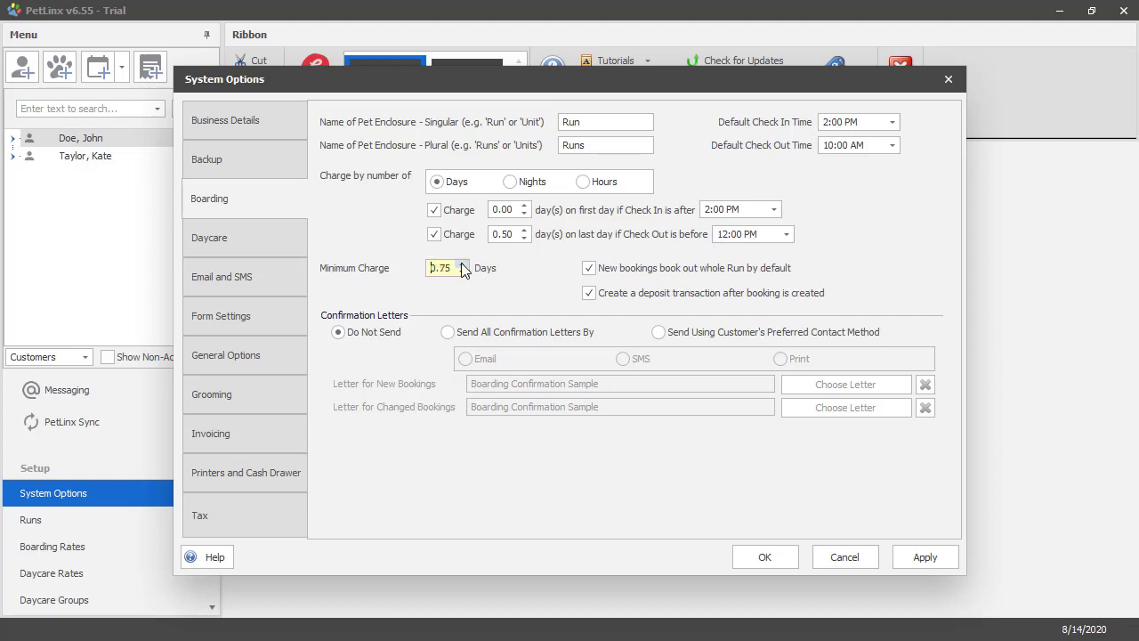
left_click(460, 264)
left_click(447, 332)
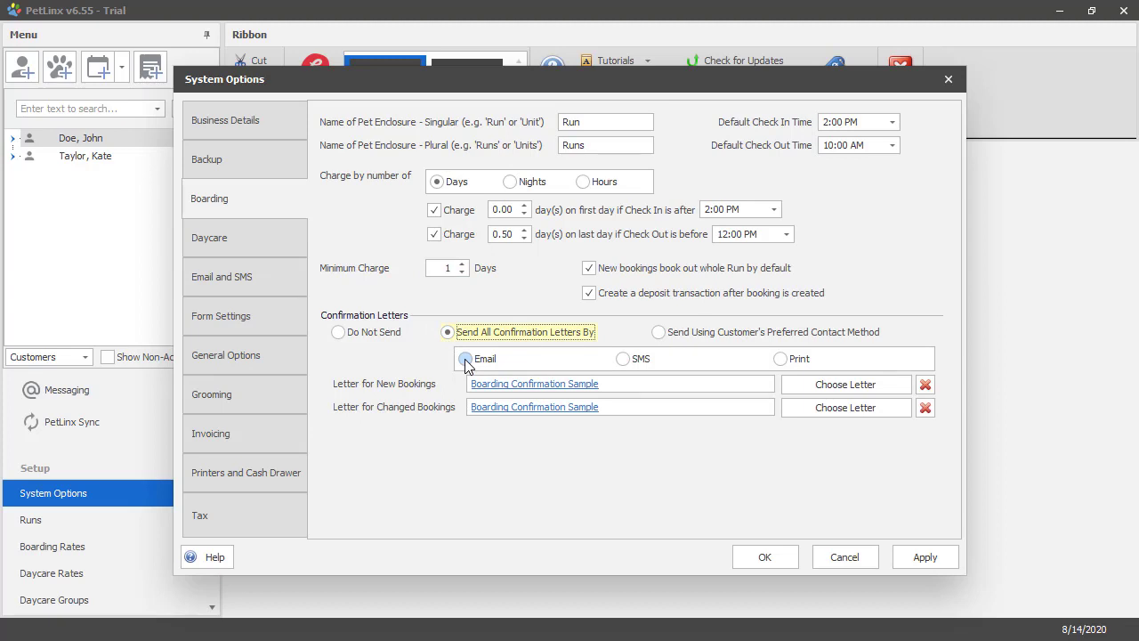
left_click(464, 358)
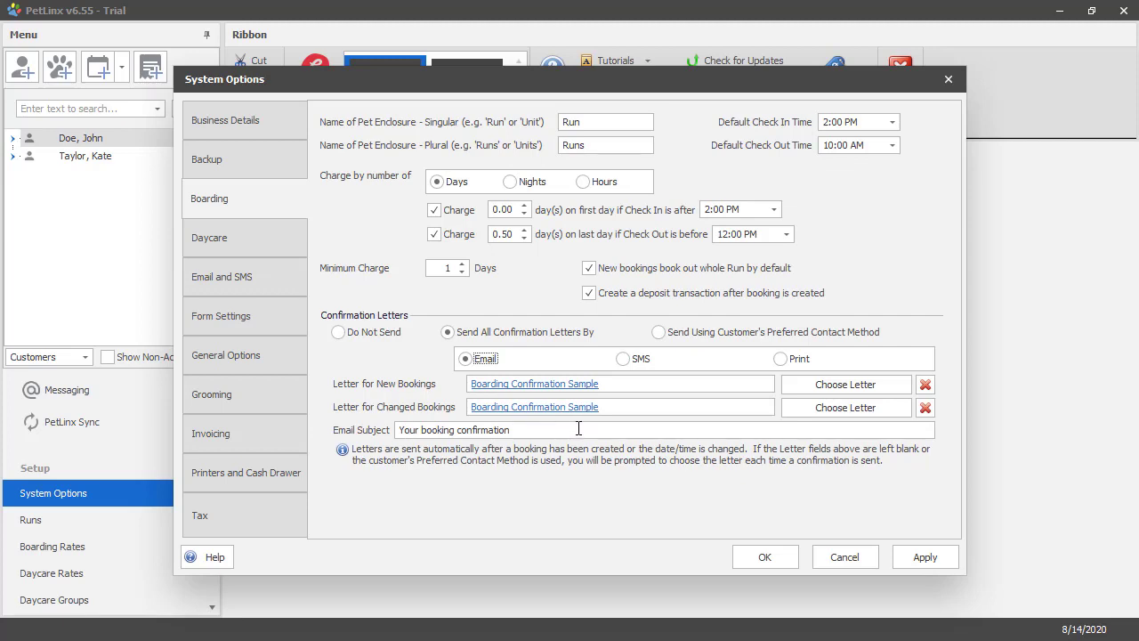
left_click(763, 558)
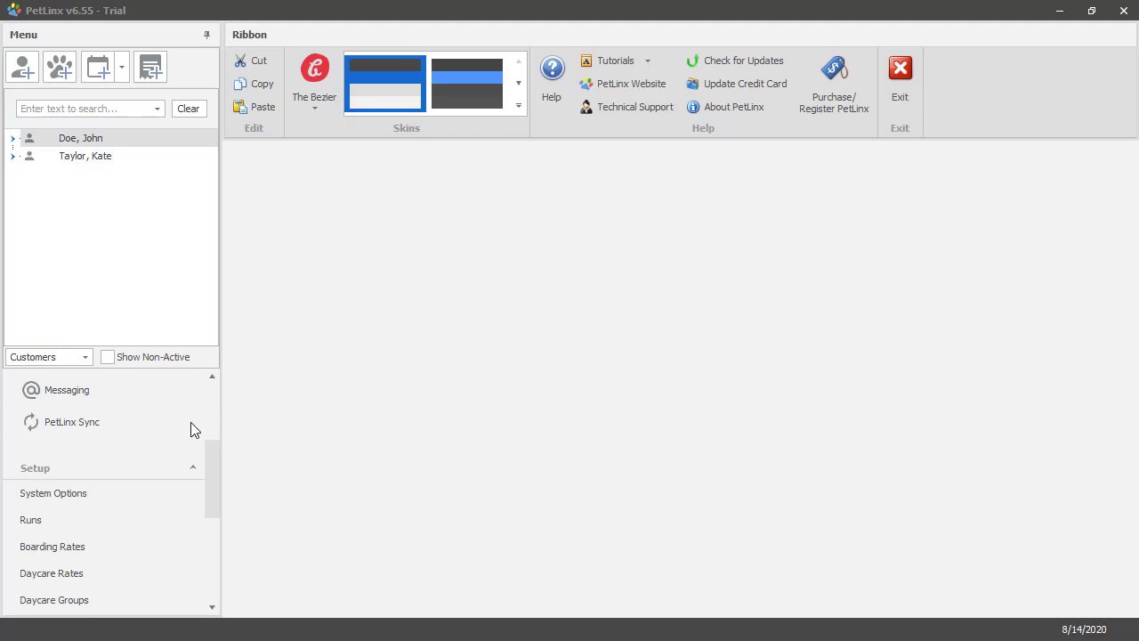
Open the Runs setup and review the settings and runs of the Cattery, Large and Small run types
left_click(71, 523)
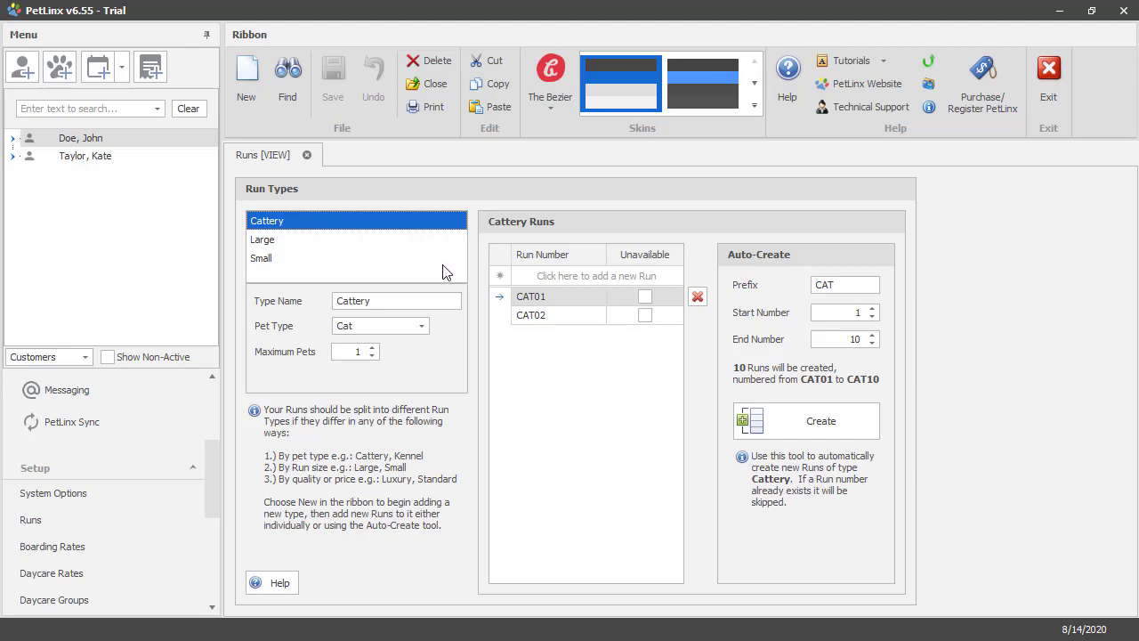
left_click(282, 241)
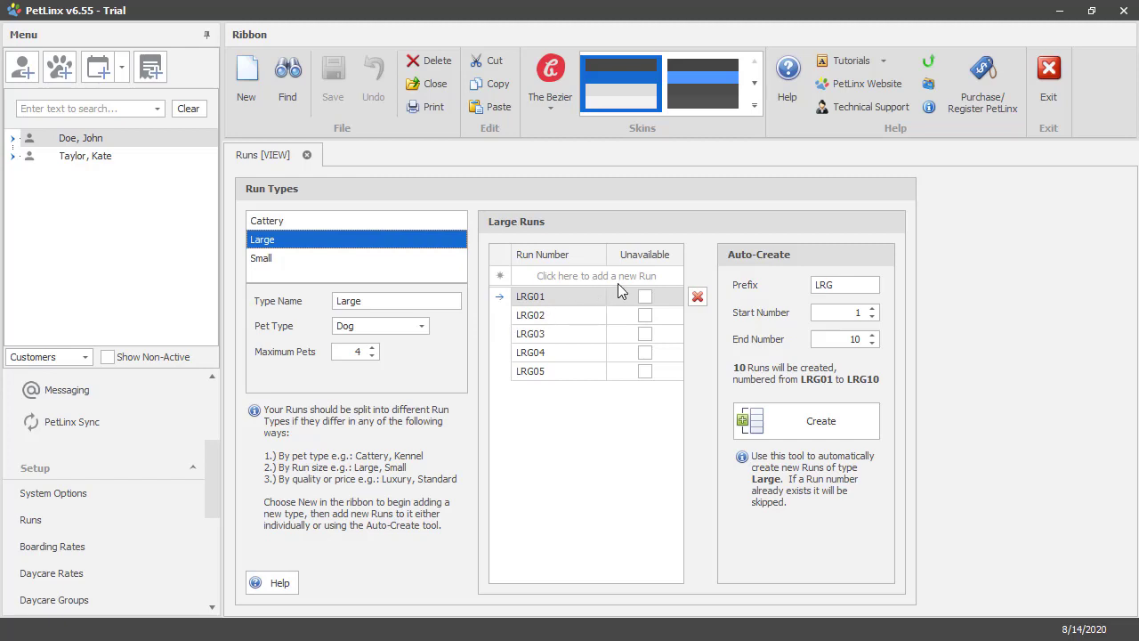
left_click(261, 259)
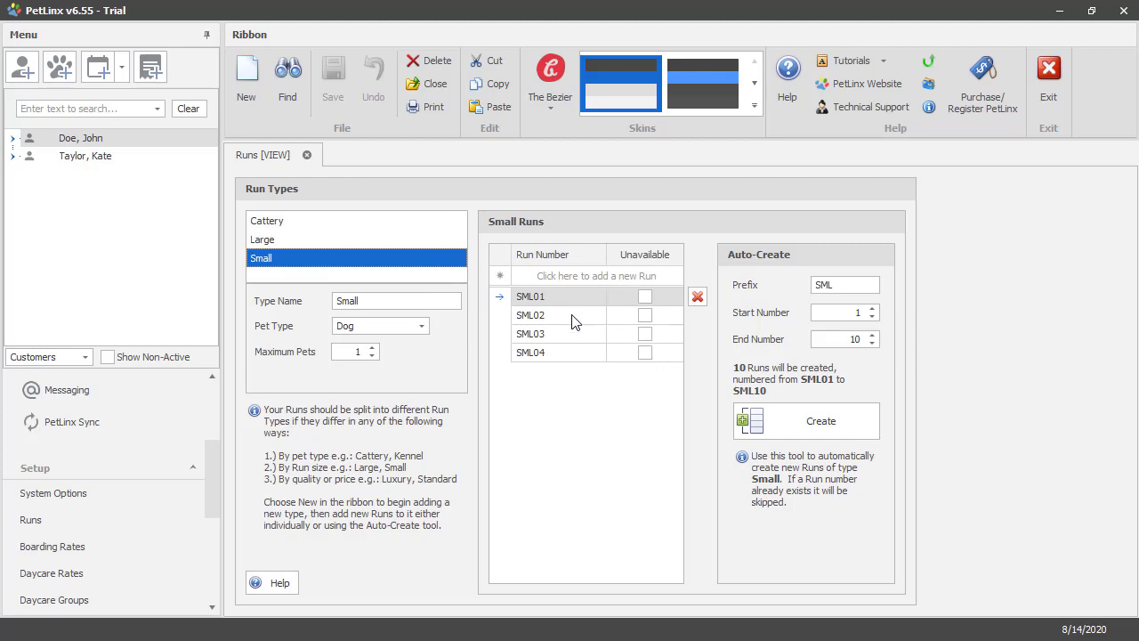
left_click(319, 222)
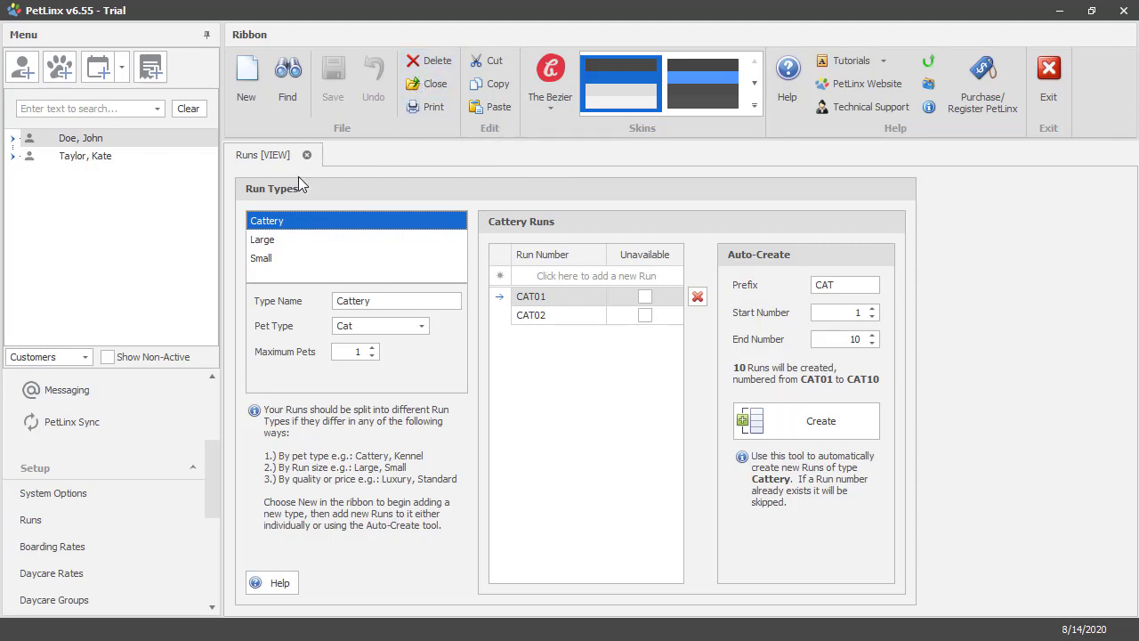
left_click(287, 242)
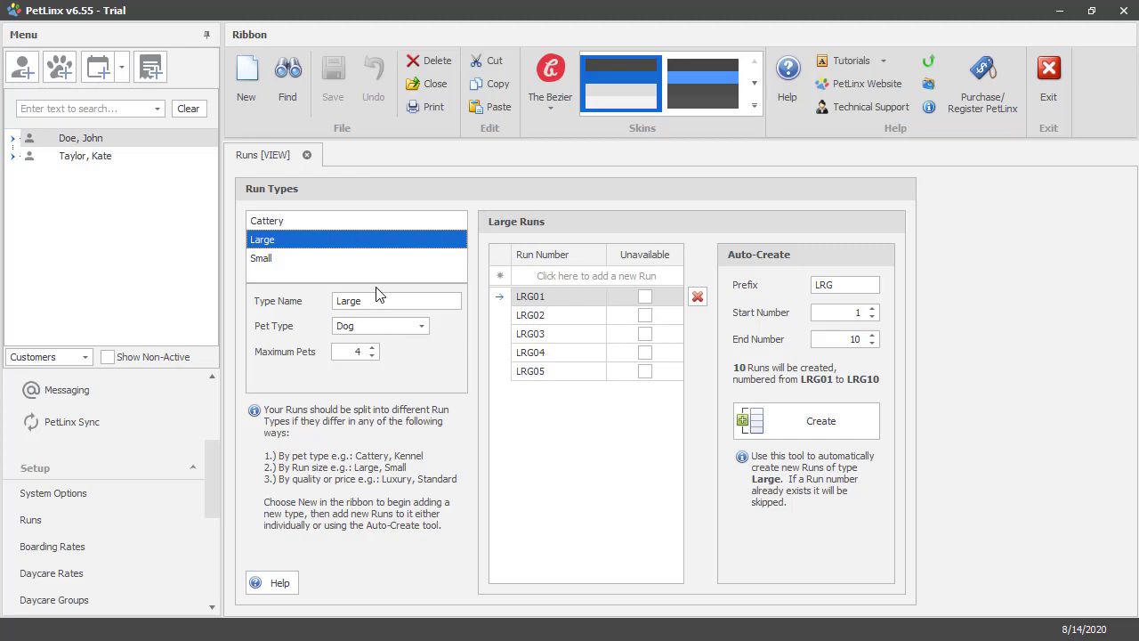
Create and save a new run type named Luxury for pet type Dog with a maximum of 2 pets
left_click(254, 100)
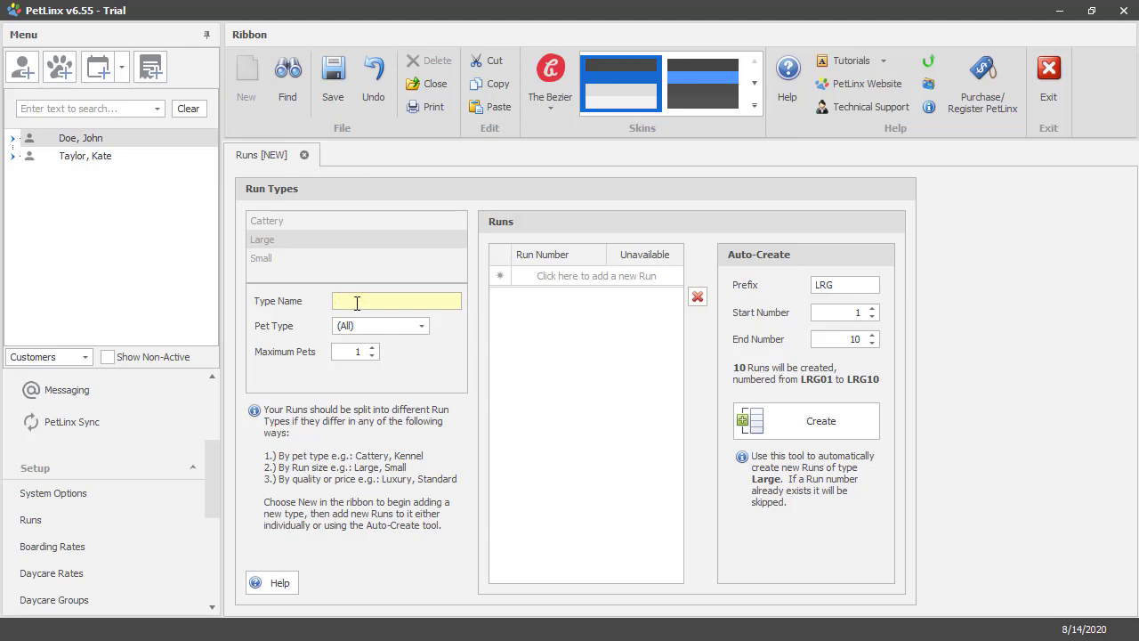
type("Lu")
type("zer")
key("BackSpace")
key("BackSpace")
type("x")
key("BackSpace")
type("xury")
left_click(424, 326)
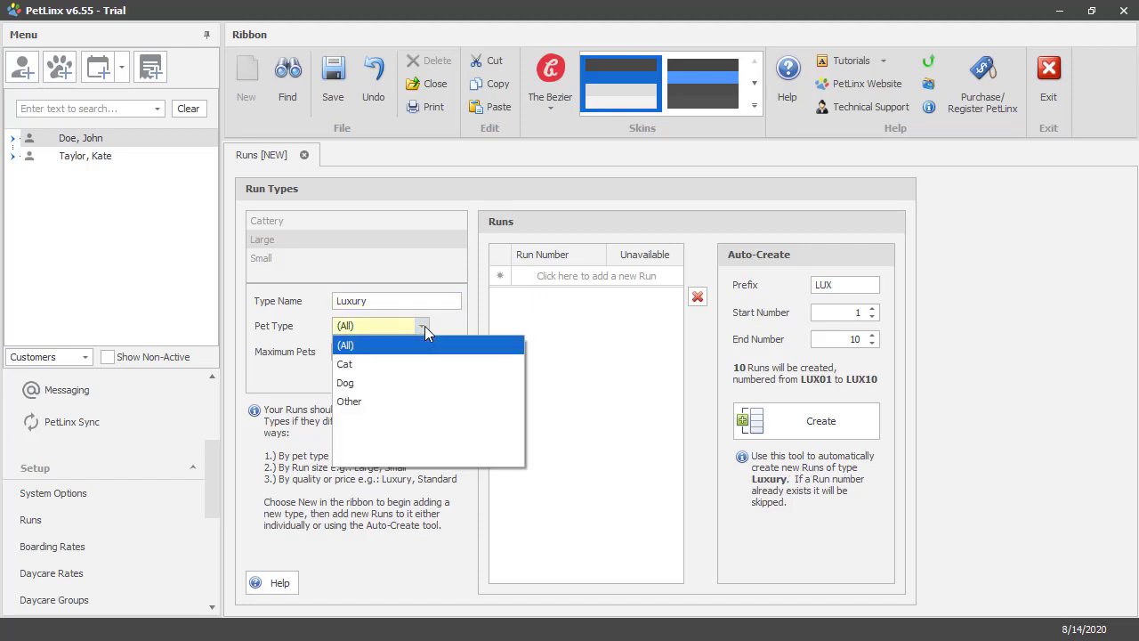
left_click(379, 383)
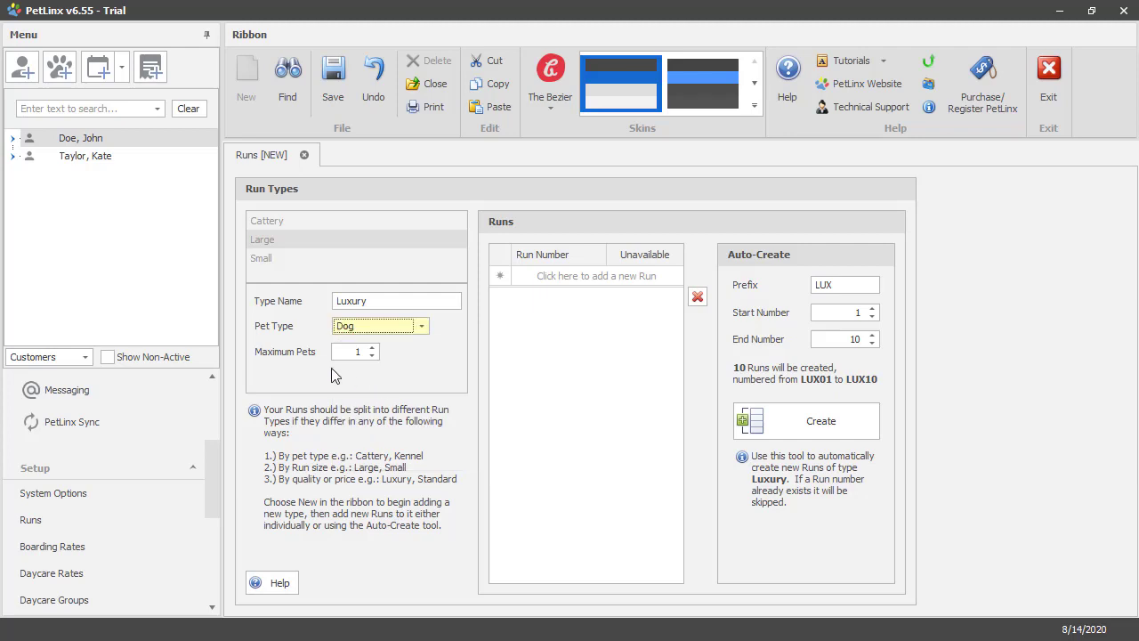
left_click(373, 349)
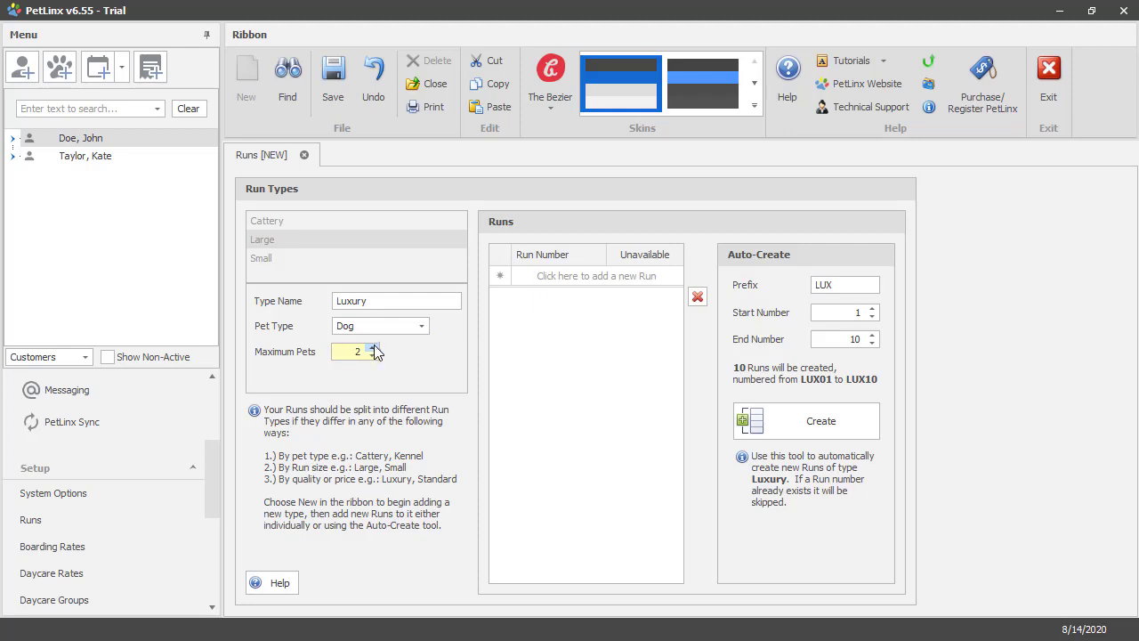
left_click(341, 91)
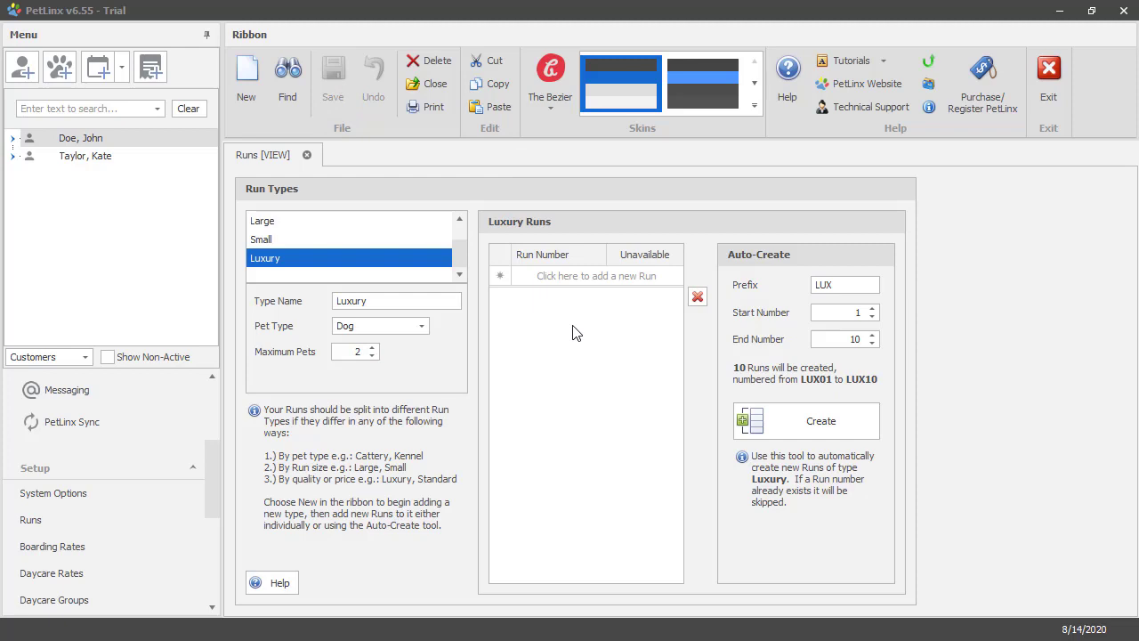
Add two runs numbered LUX01 and LUX02 individually to the Luxury run type
left_click(549, 281)
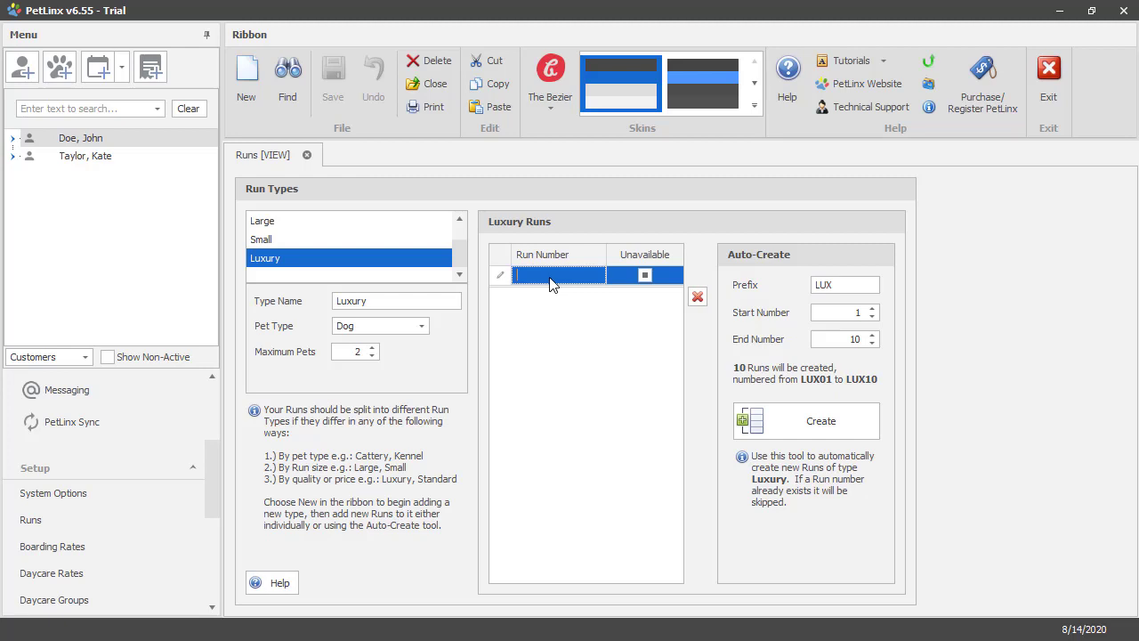
type("LUX")
type("01")
key("Return")
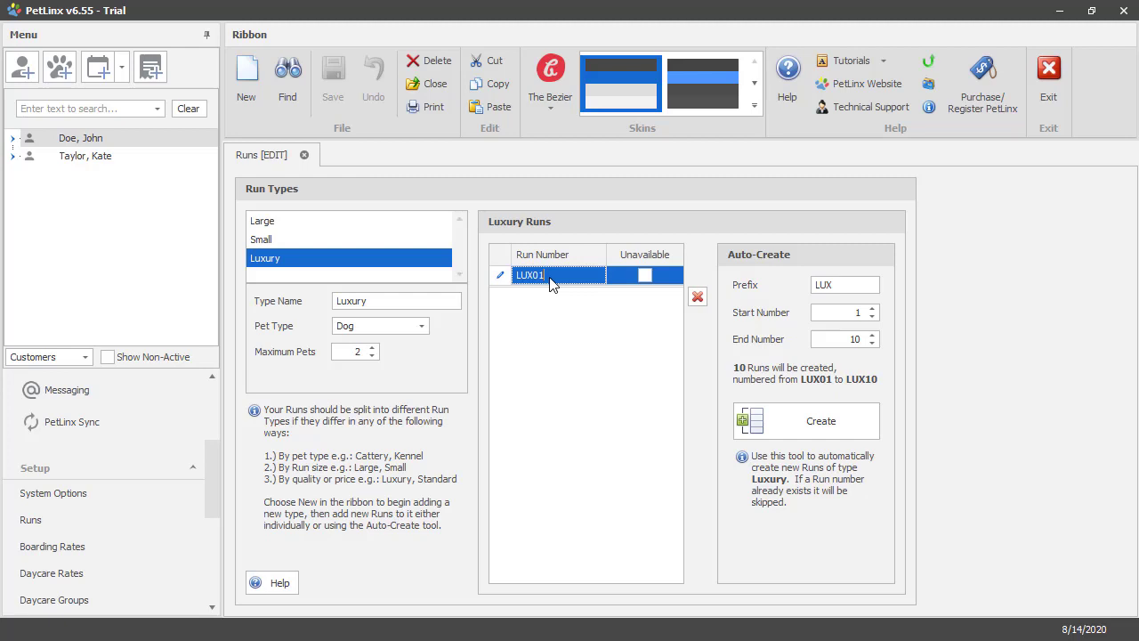
left_click(549, 283)
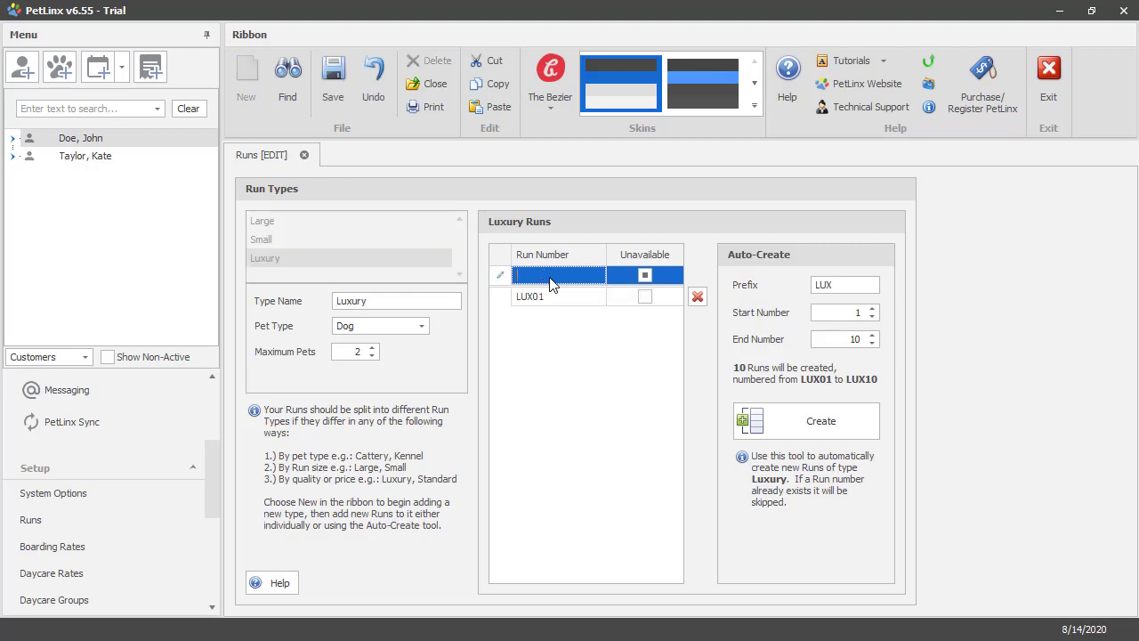
type("LUX02")
key("Return")
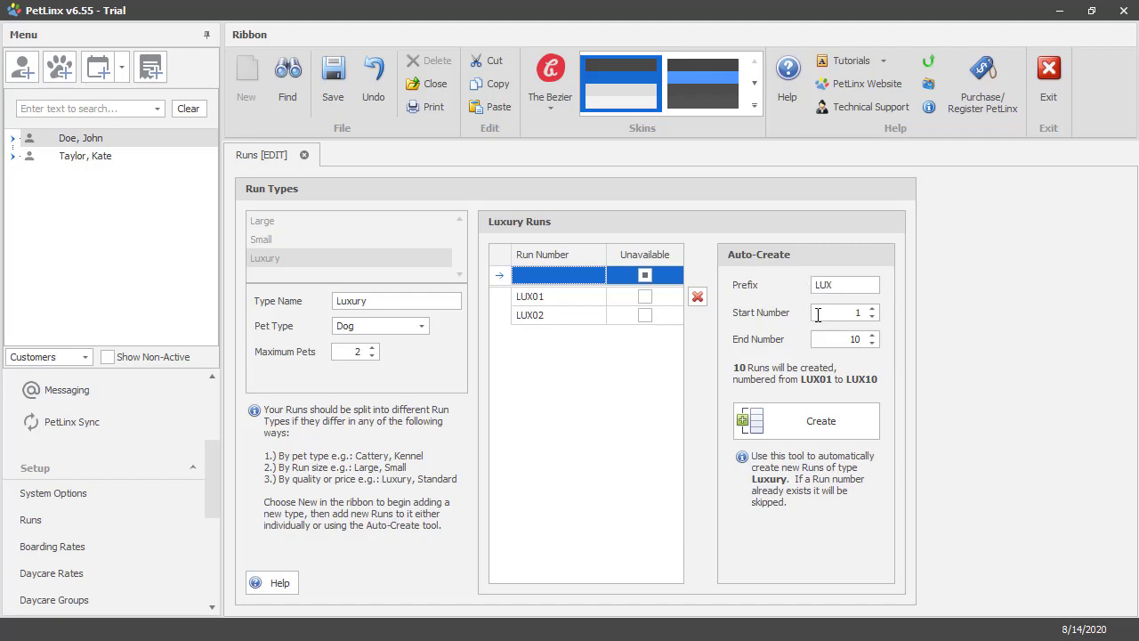
Auto-create the Luxury runs with prefix LUX up to end number 20 and save them
left_click(840, 340)
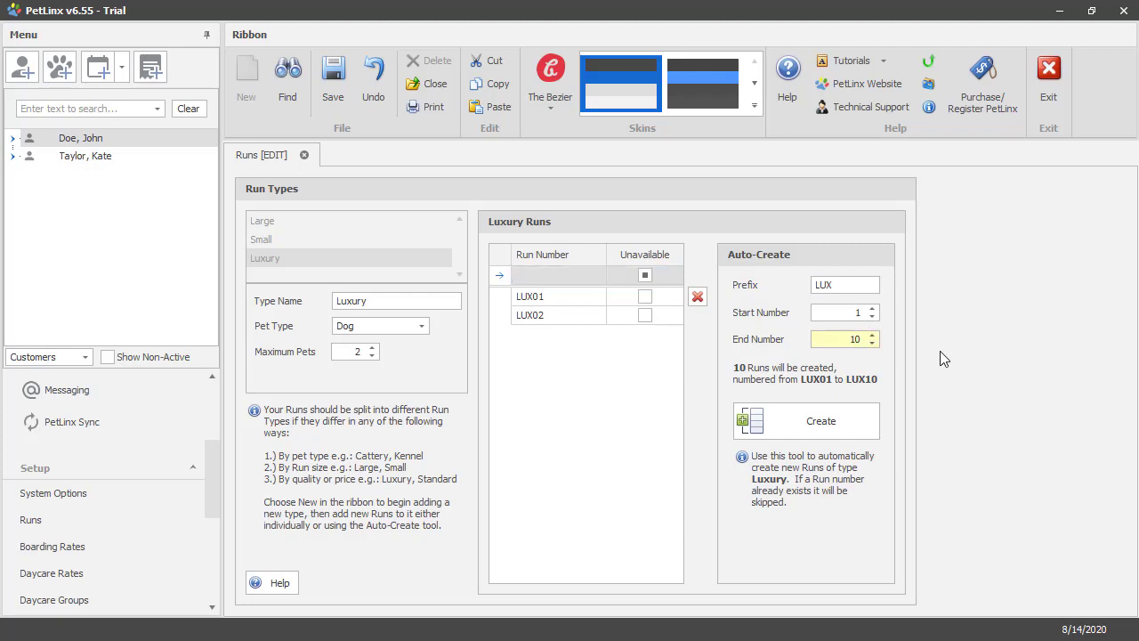
key("Delete")
type("2")
key("Tab")
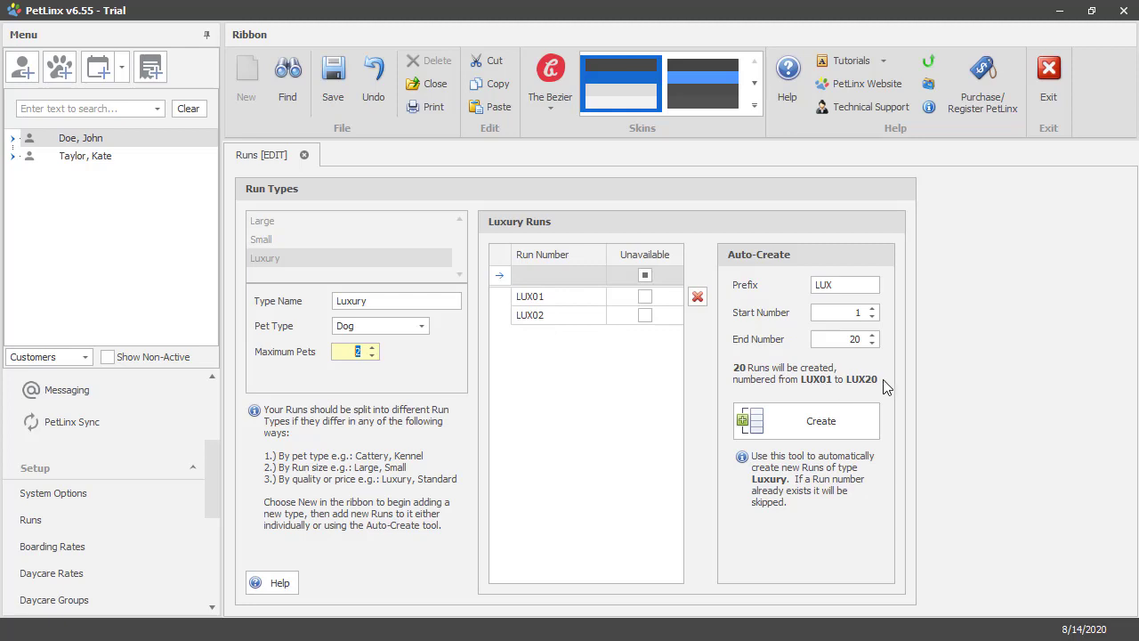
left_click(813, 418)
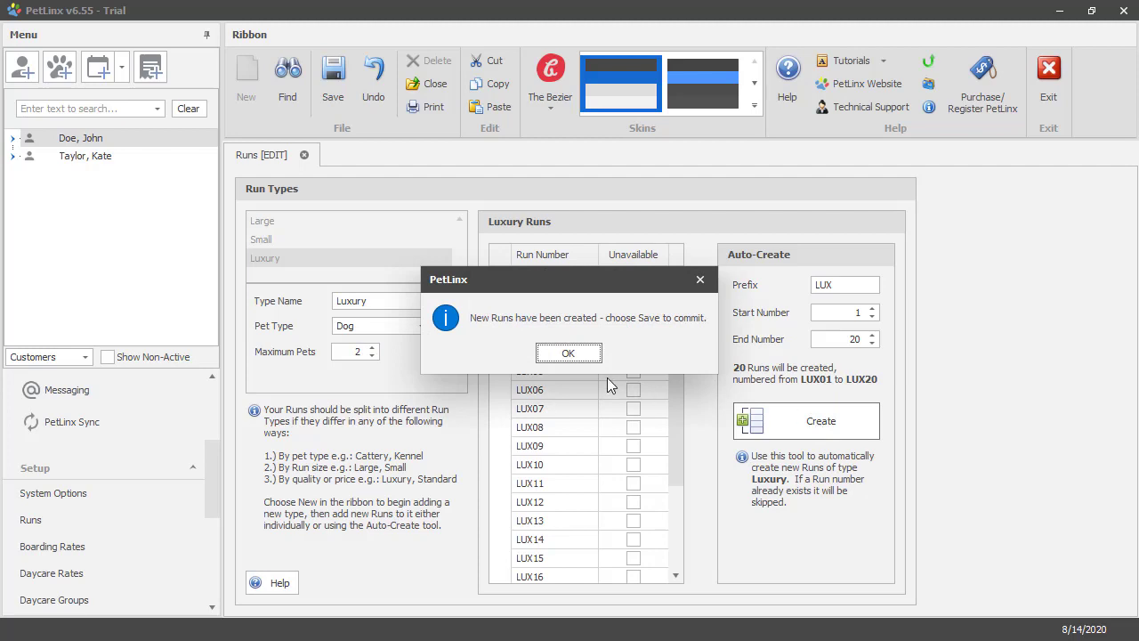
left_click(574, 355)
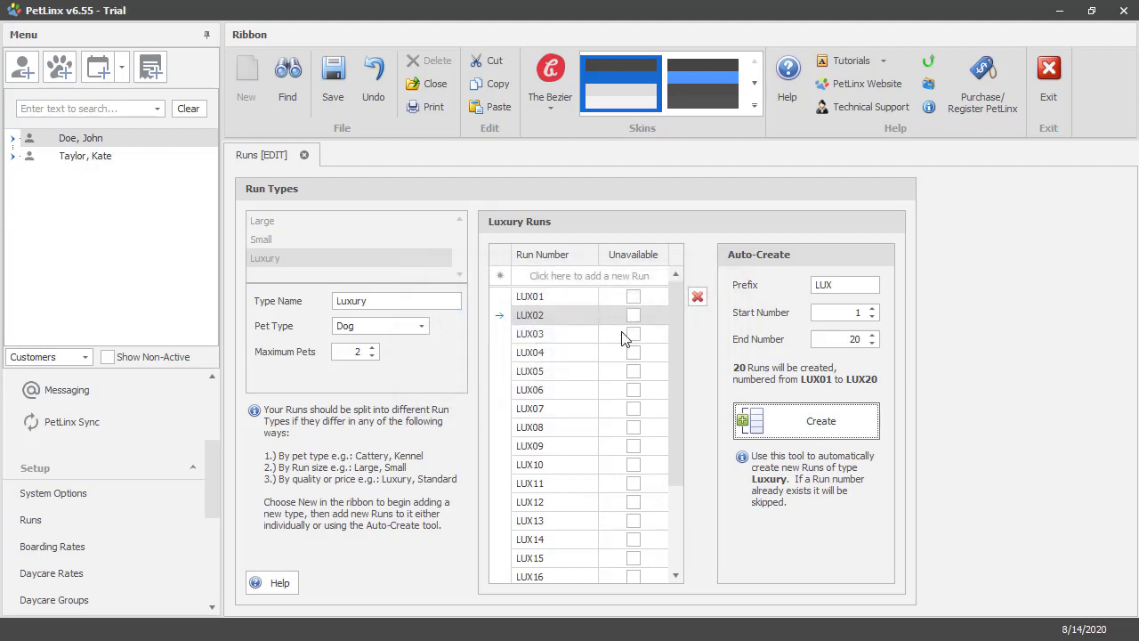
left_click_drag(676, 310, 669, 377)
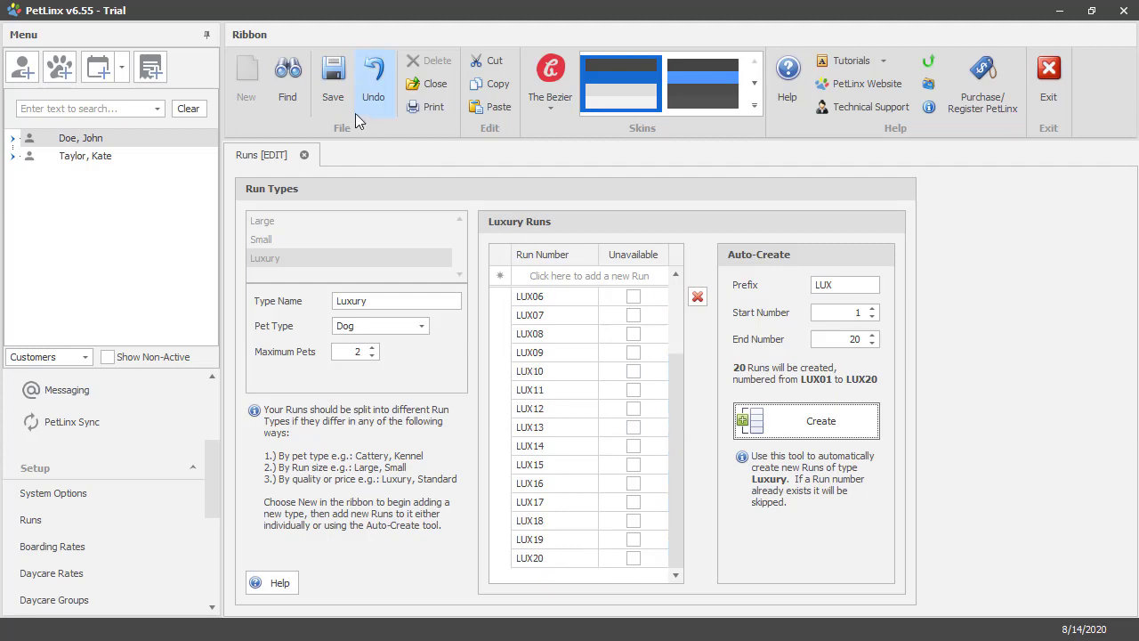
left_click(341, 94)
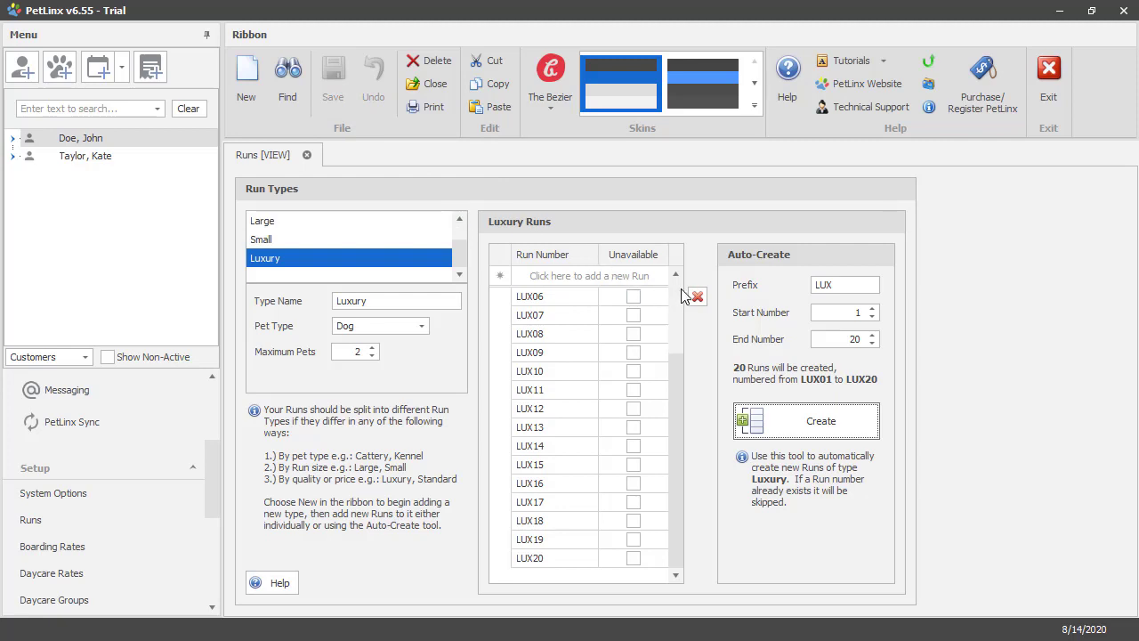
Close the Runs setup and examine the Luxury runs in the Boarding Calendar
left_click(308, 155)
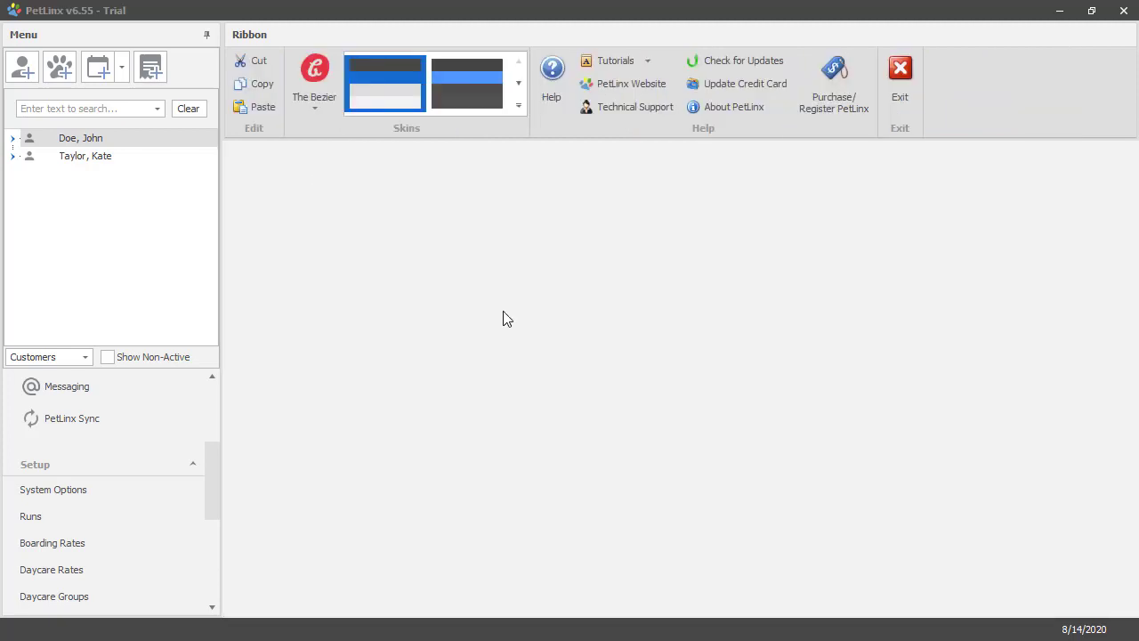
scroll(209, 397, "up", 5)
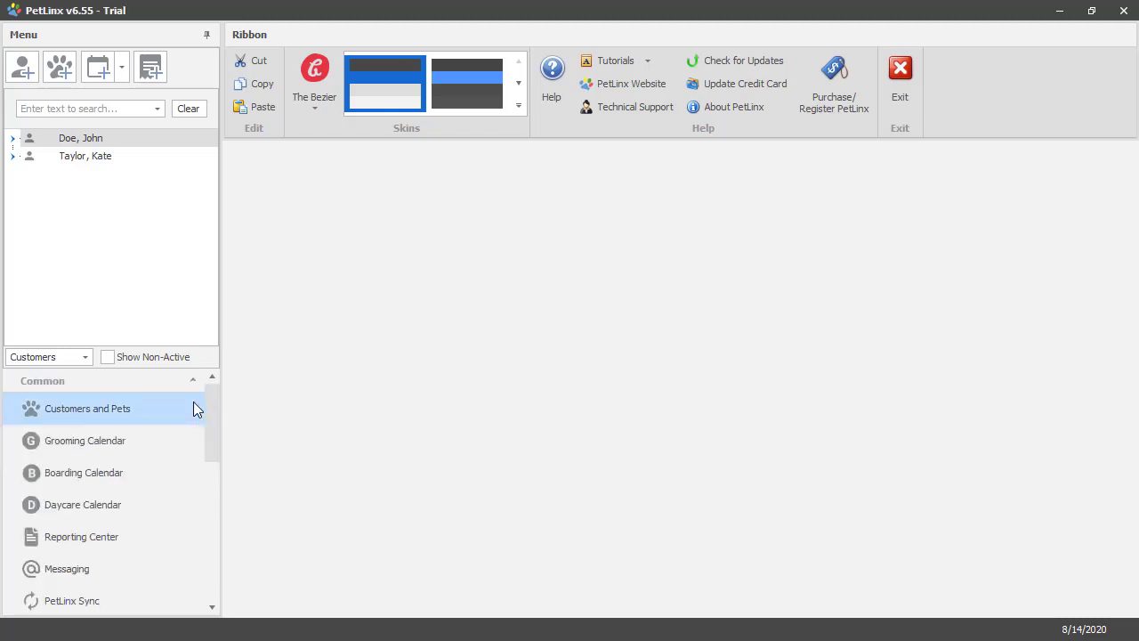
left_click(123, 472)
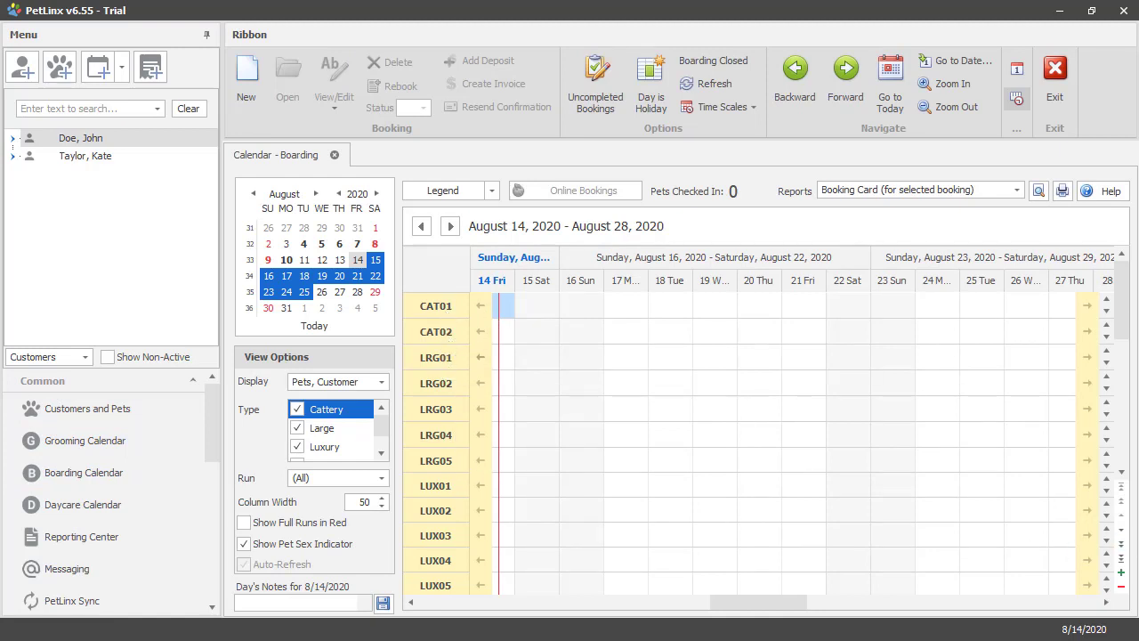
left_click_drag(1127, 300, 1118, 466)
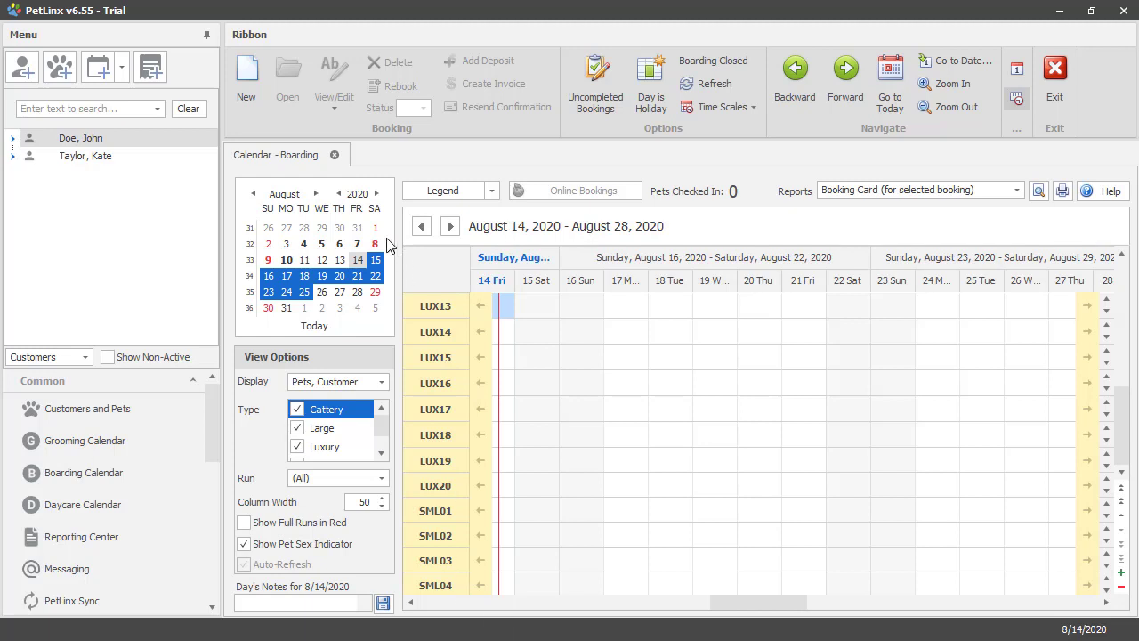
Close the Boarding Calendar, open the Boarding Rates setup and change the charge method to Run Type, accepting the deletion of existing discount details
left_click(335, 155)
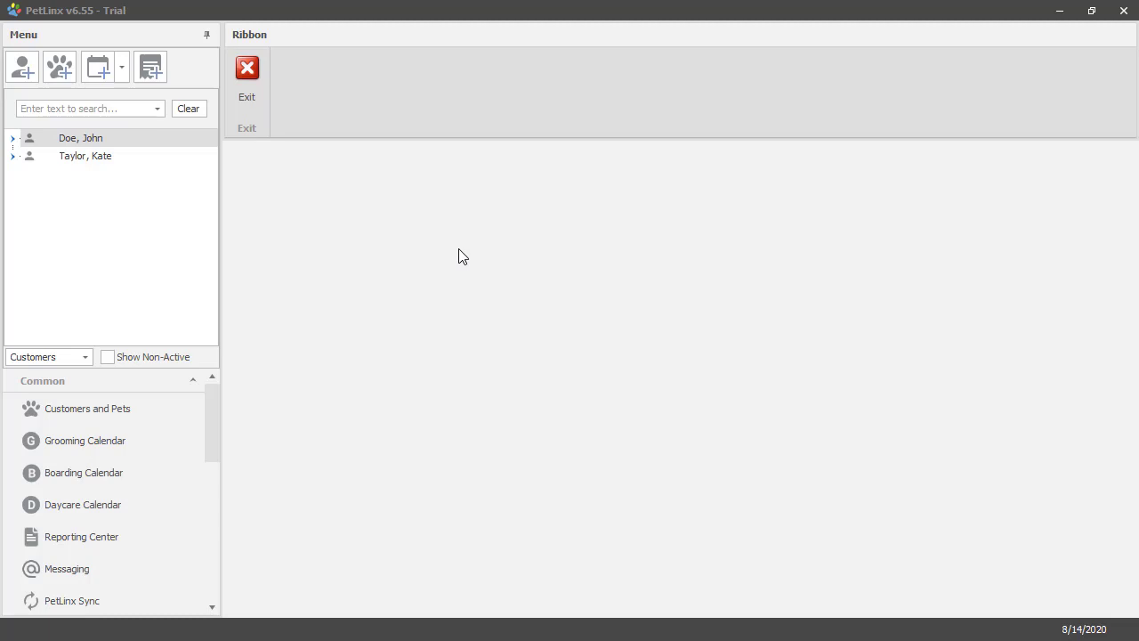
left_click(211, 406)
left_click_drag(211, 406, 183, 482)
left_click(82, 533)
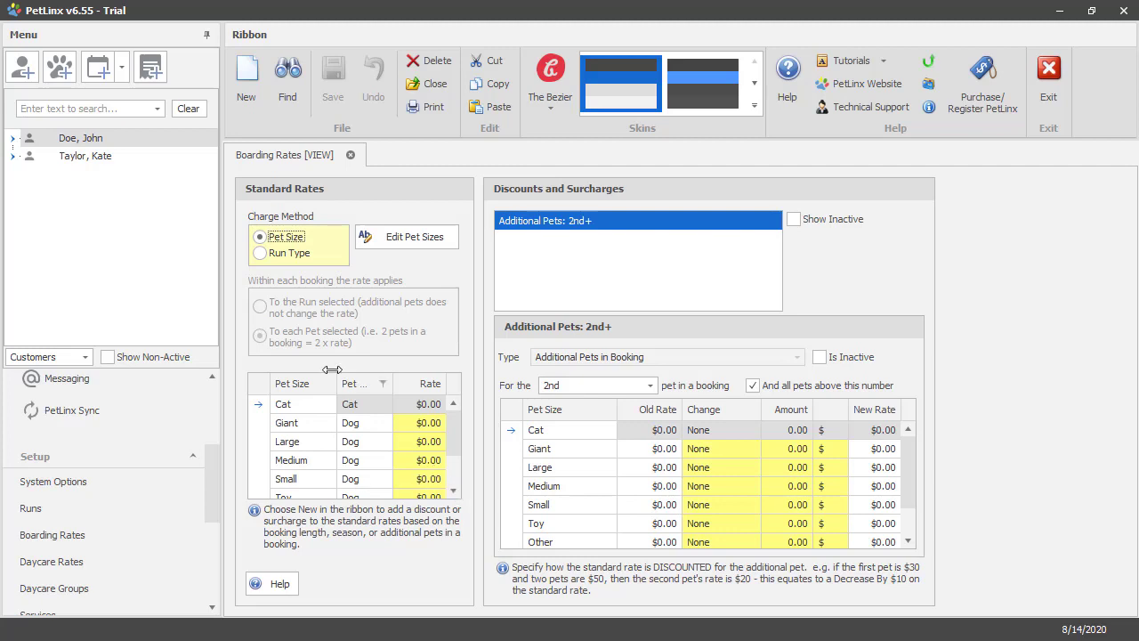
left_click(260, 253)
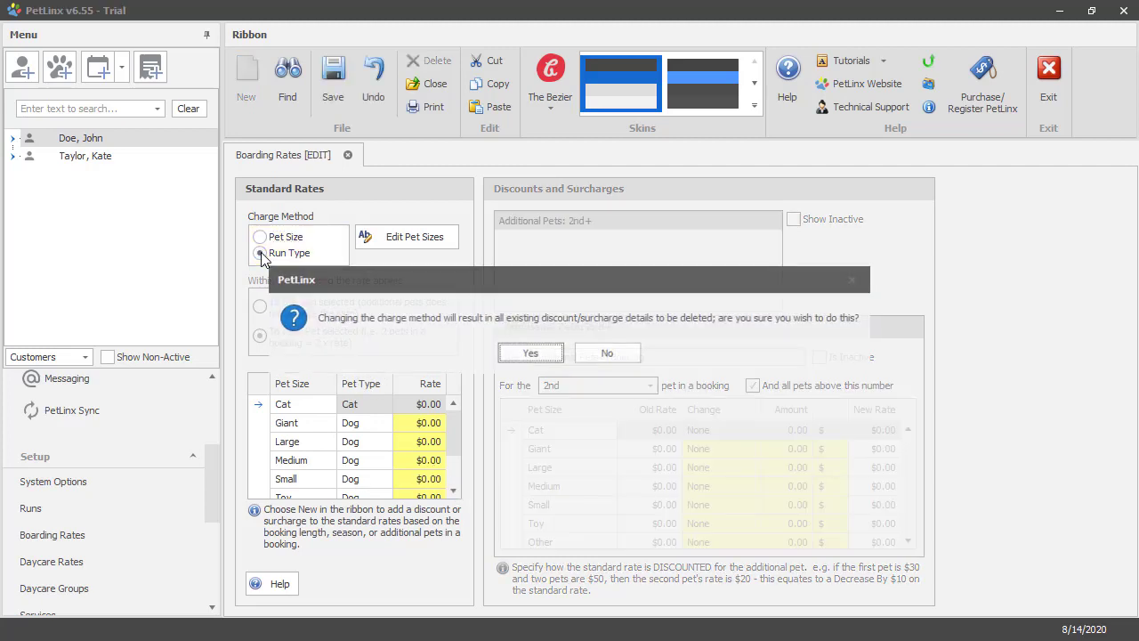
left_click(530, 353)
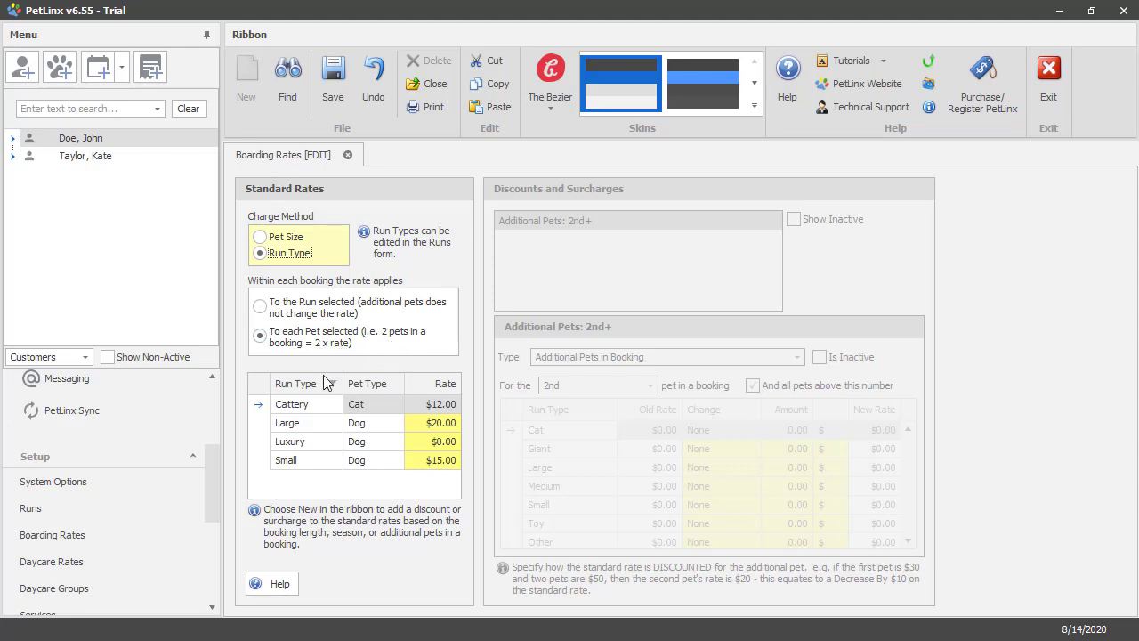
Set the standard rate of the Luxury run type to $25 and save the boarding rates
left_click(266, 406)
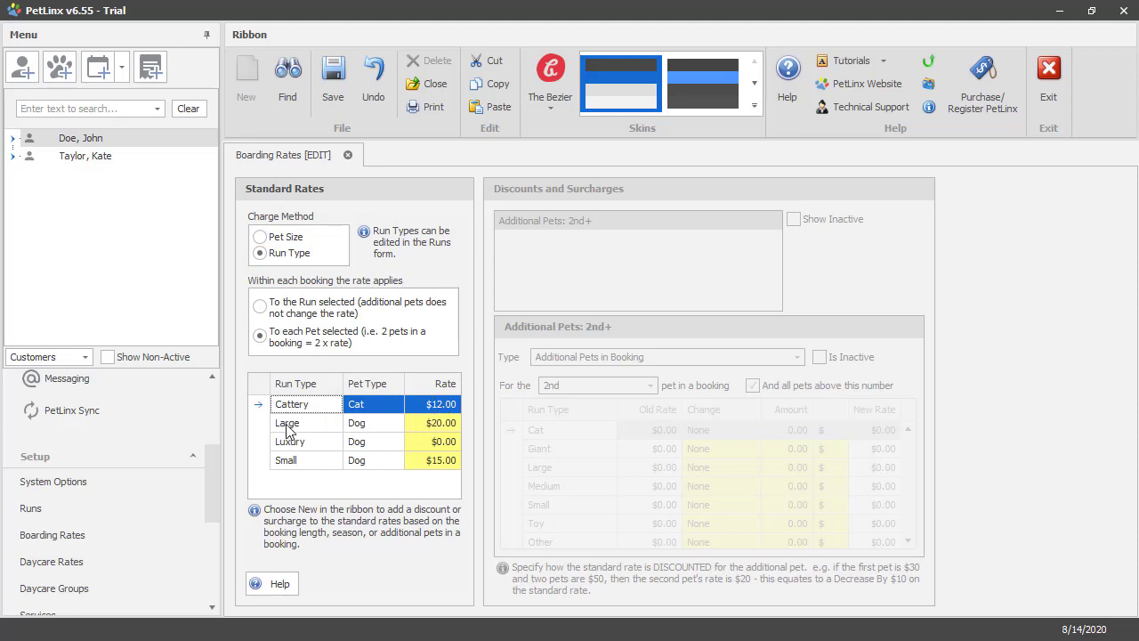
left_click(420, 440)
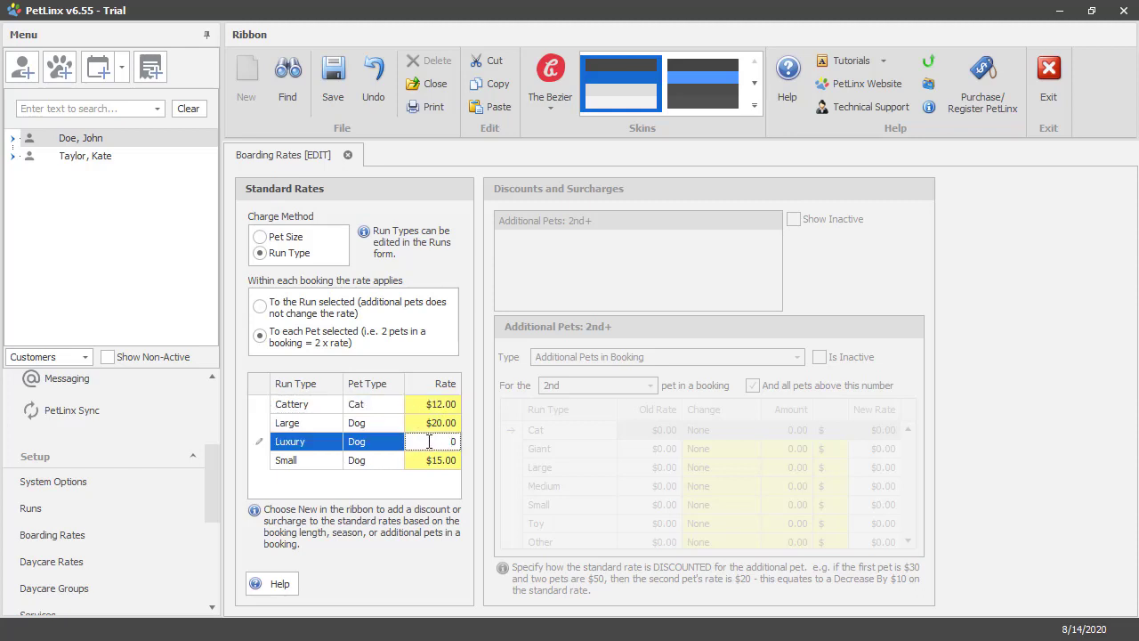
type("25")
key("Return")
left_click(334, 98)
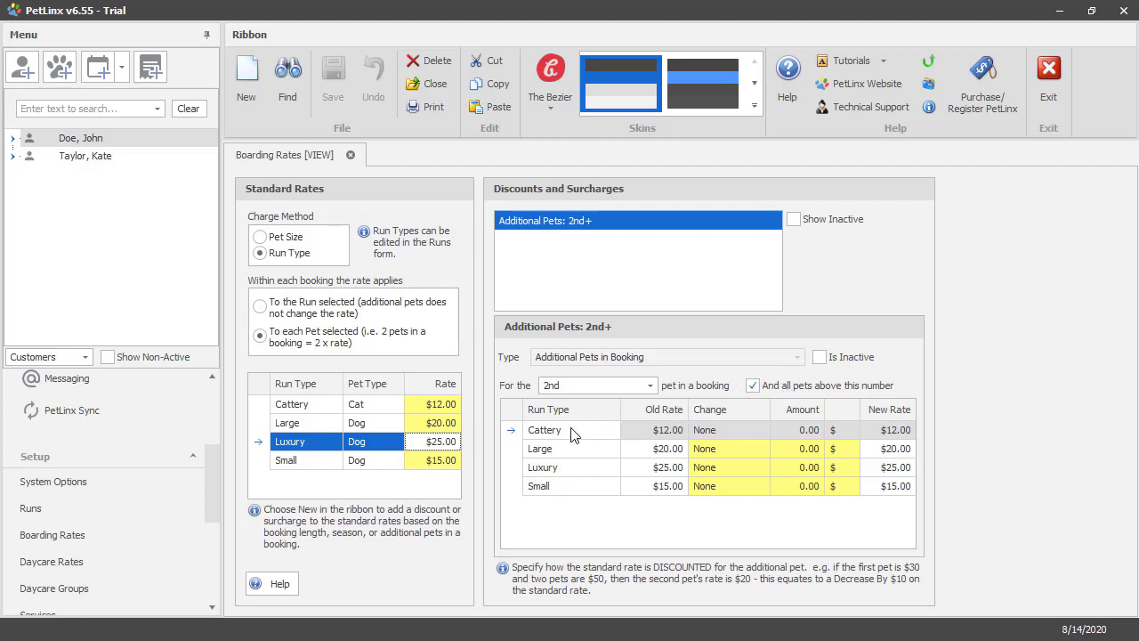
In the Additional Pets: 2nd+ discount, set the Cattery rate to Decrease By $2.00
left_click(514, 433)
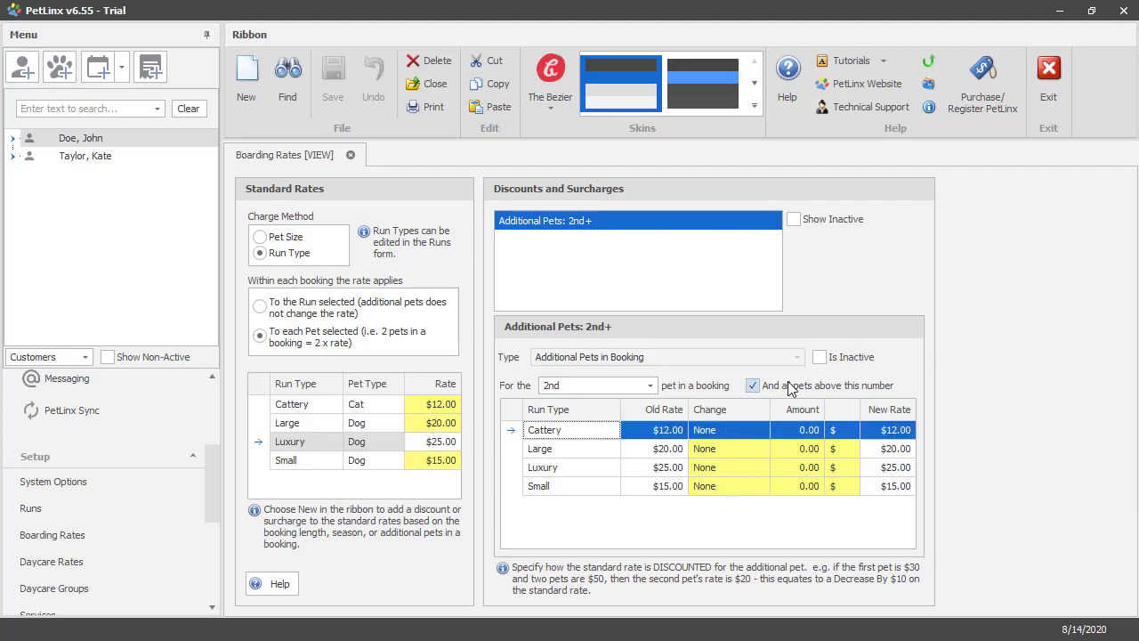
left_click(761, 430)
left_click(761, 429)
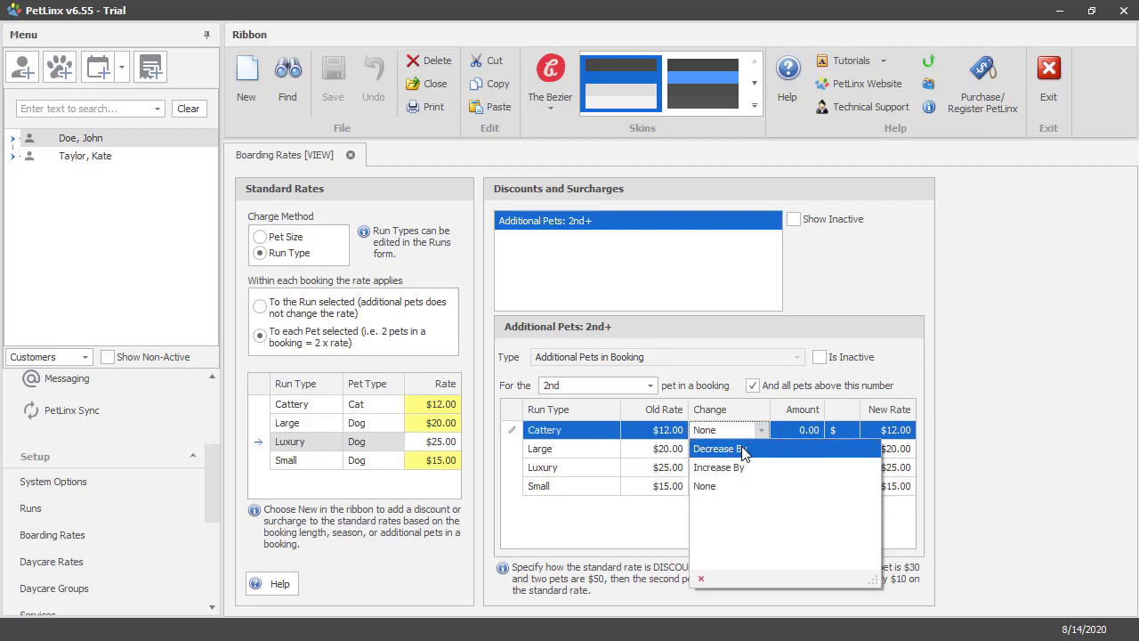
left_click(743, 450)
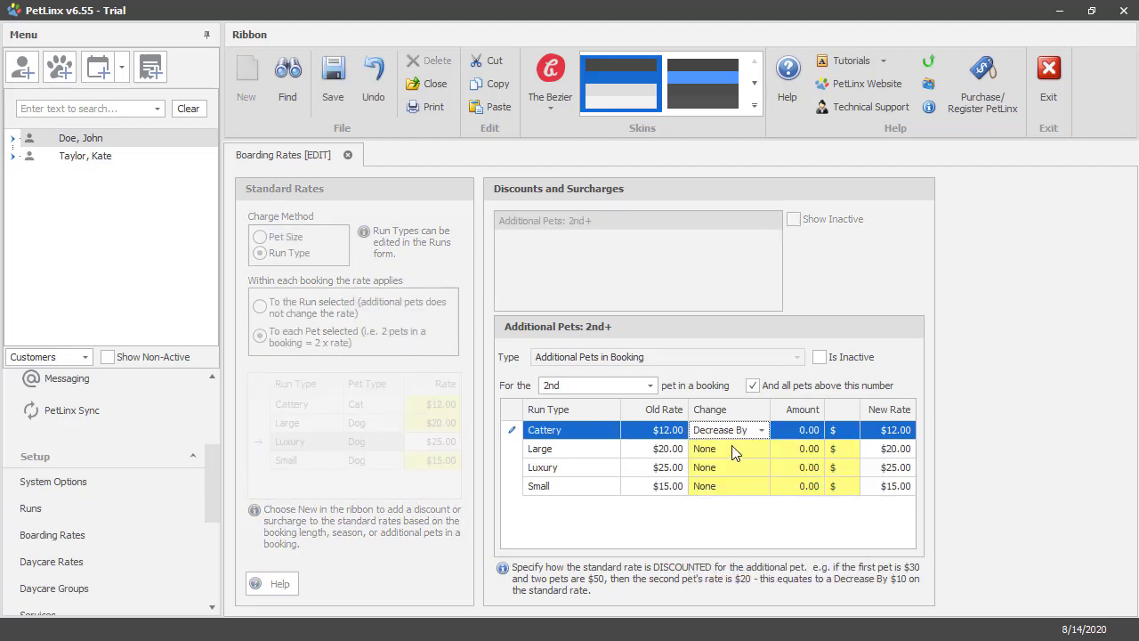
left_click(799, 431)
left_click_drag(799, 430, 827, 436)
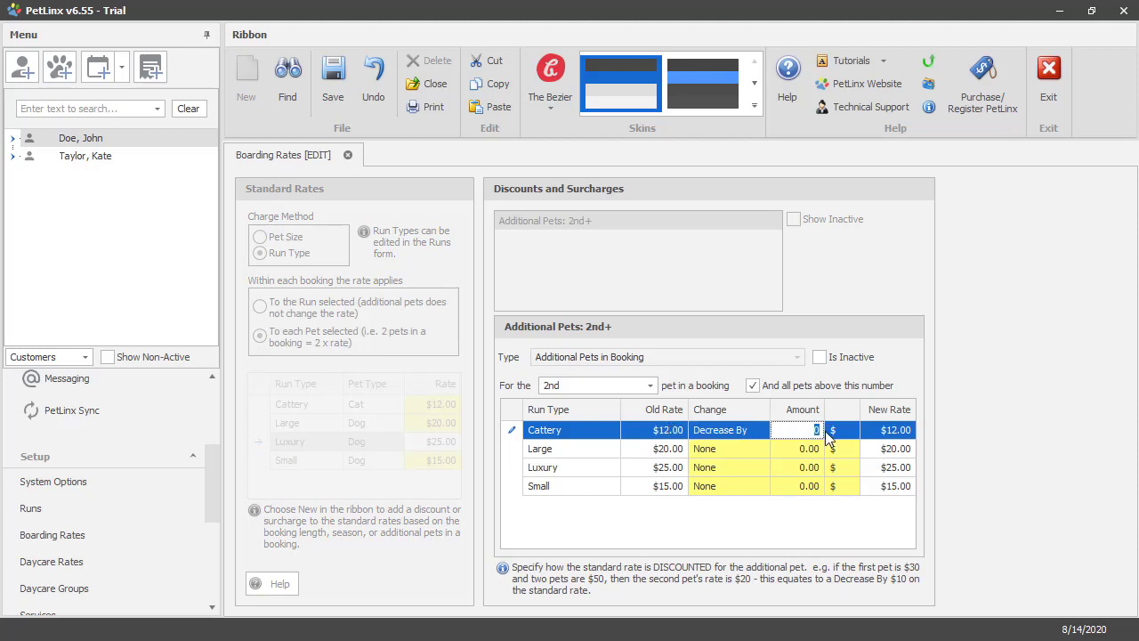
left_click(829, 433)
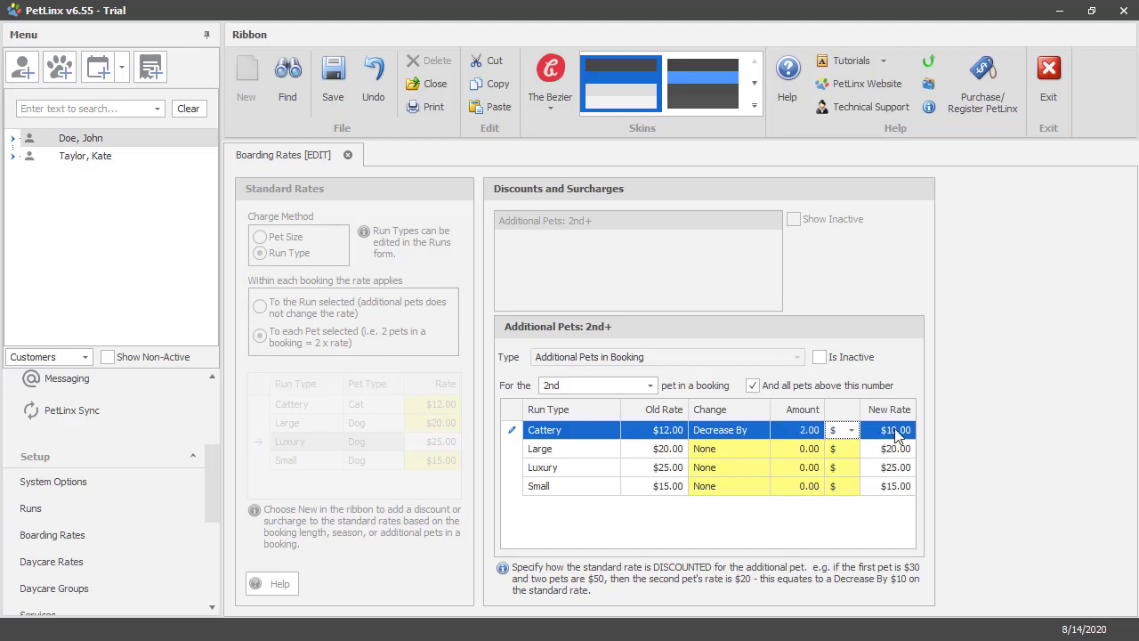
Set the Large run type's additional-pet rate to Decrease By $5.00
left_click(723, 448)
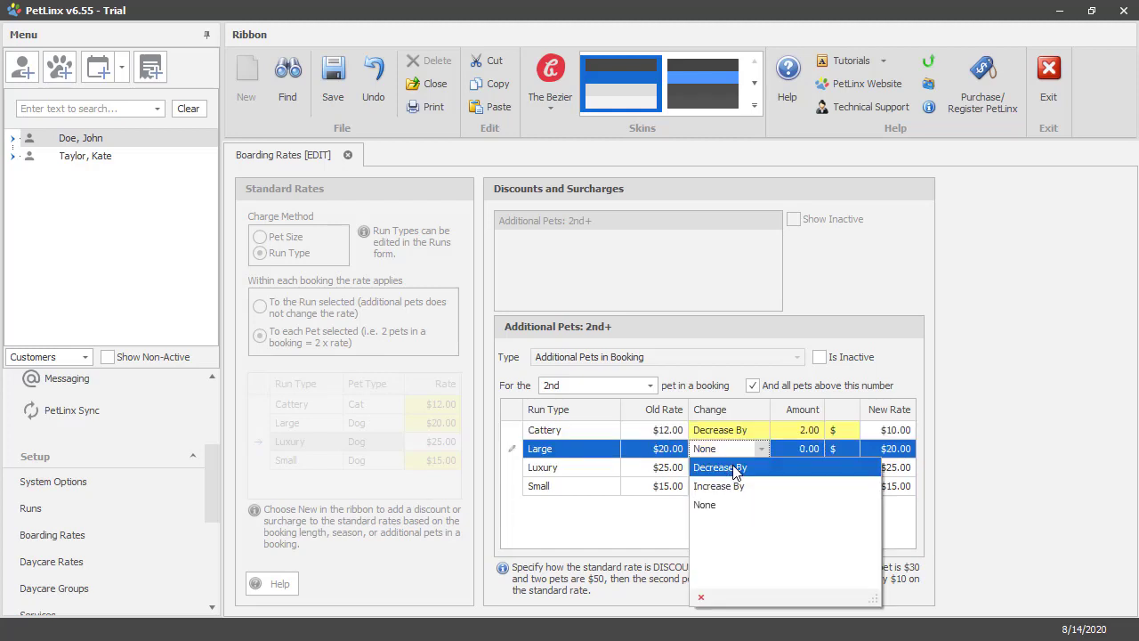
left_click(735, 467)
left_click(789, 448)
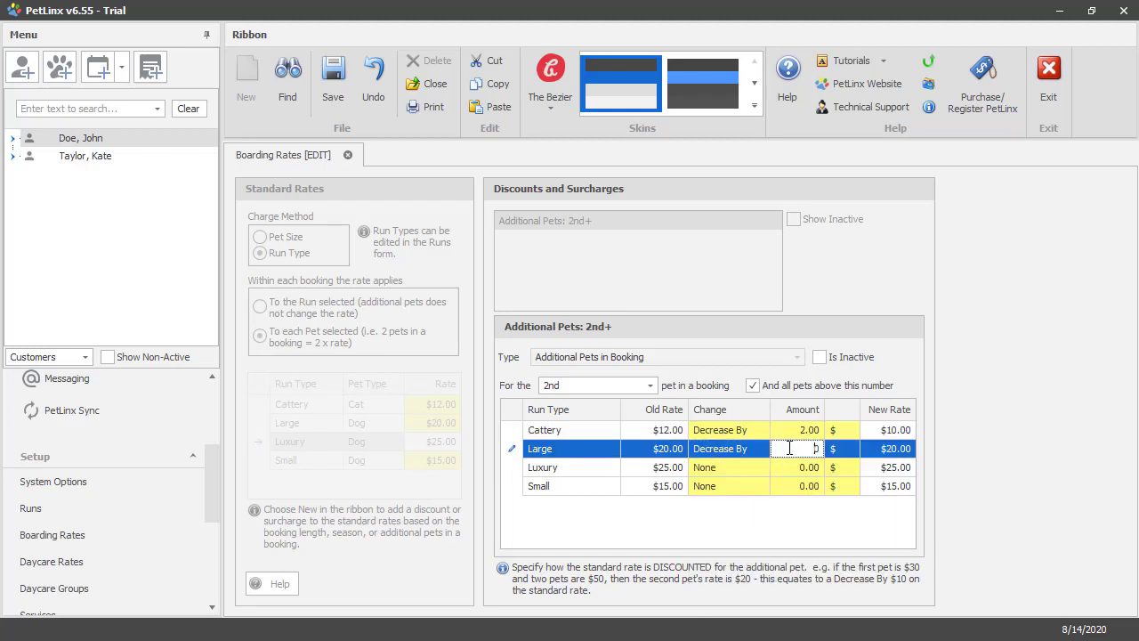
double_click(816, 448)
type("5")
key("Tab")
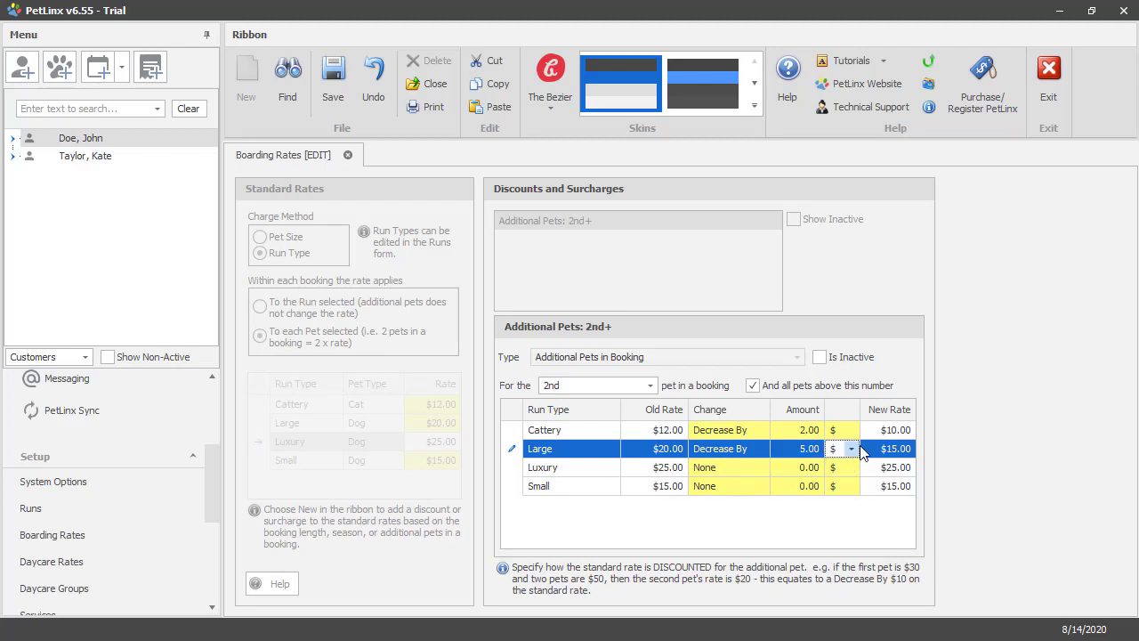
Set the Luxury run type's additional-pet rate to Decrease By $8.00
left_click(723, 467)
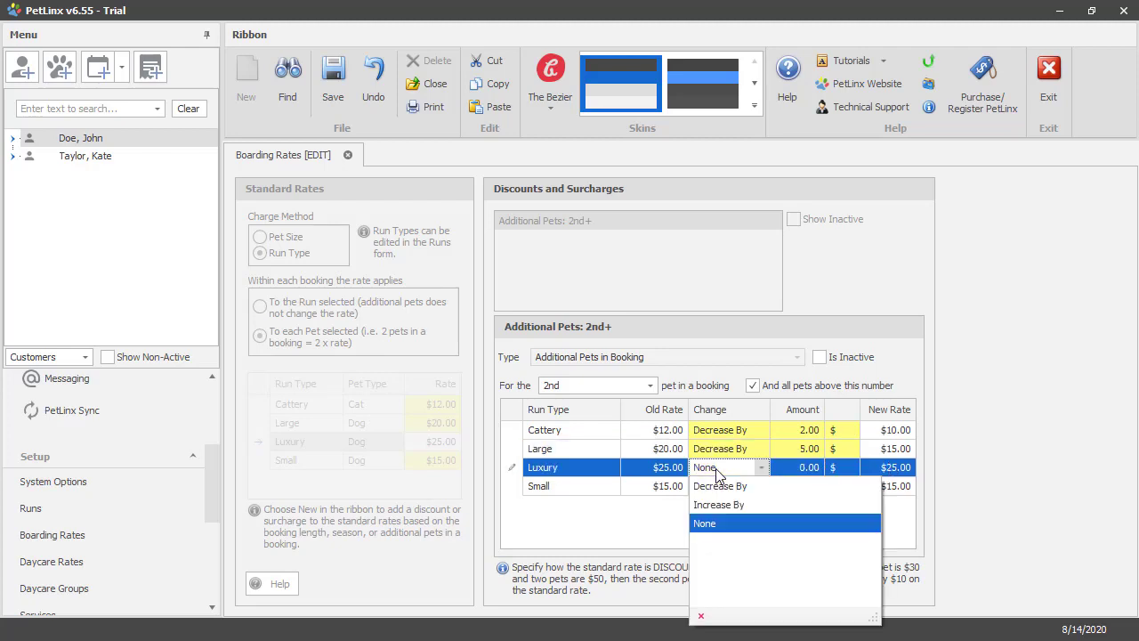
left_click(720, 488)
left_click(797, 466)
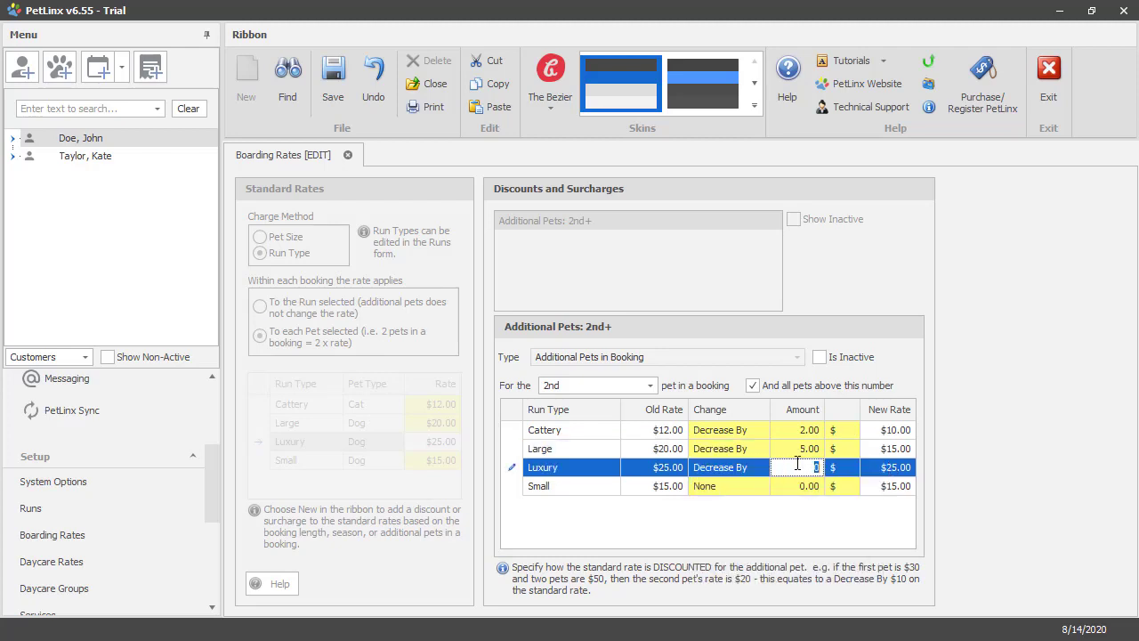
type("8")
Set the Small run type's additional-pet rate to Decrease By $3.00 and save the discount
left_click(716, 488)
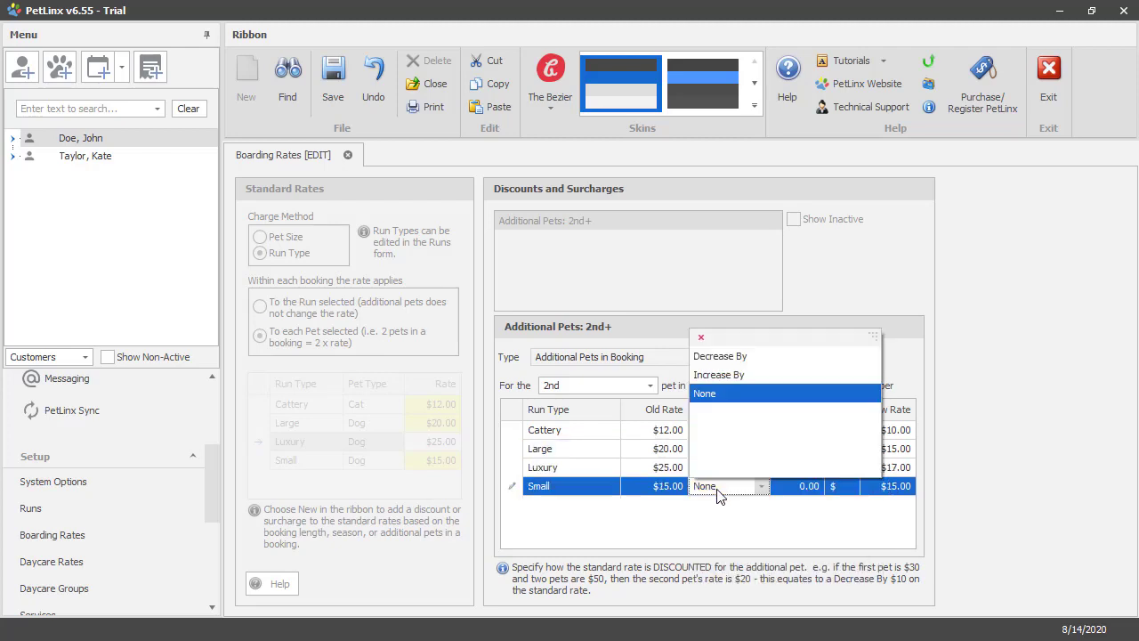
left_click(720, 359)
left_click(799, 486)
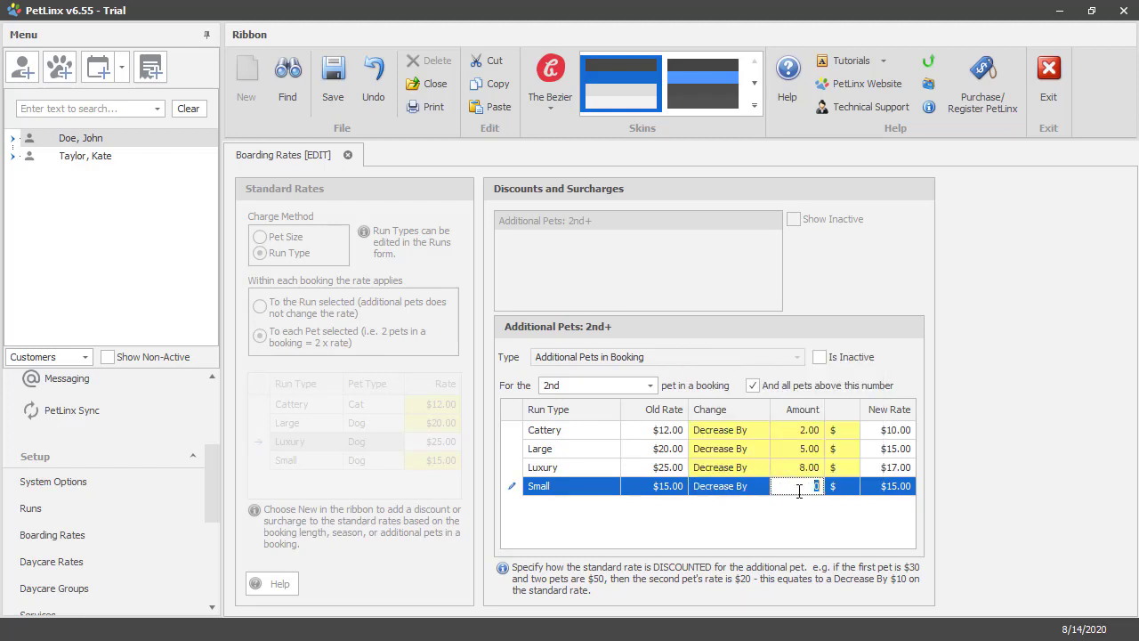
type("3")
key("Return")
left_click(328, 76)
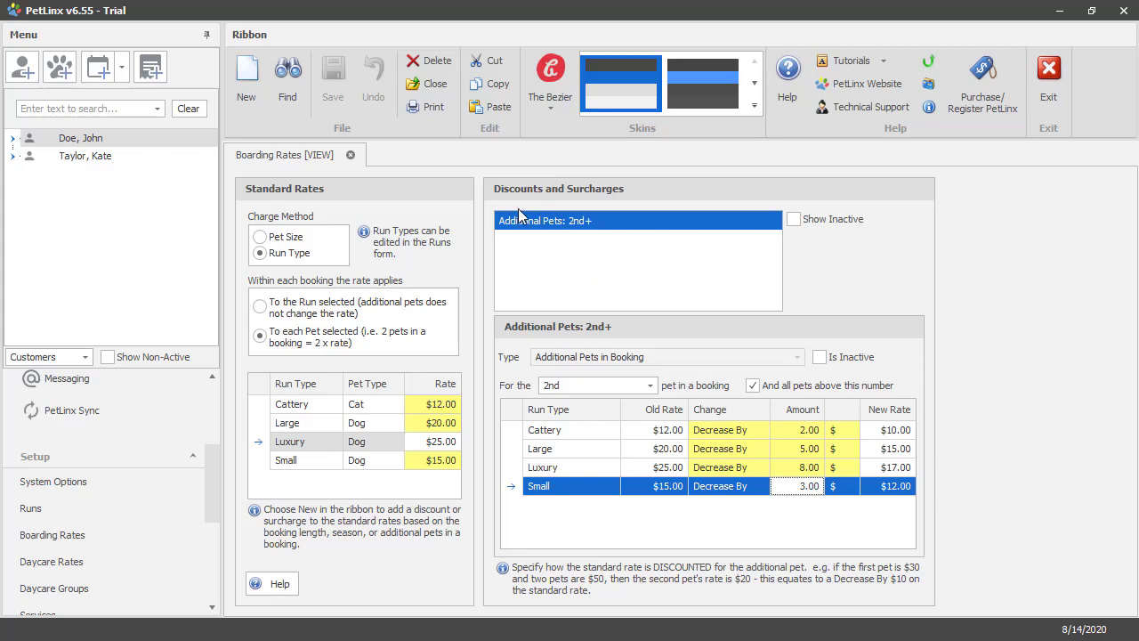
Create a new Booking Length discount for bookings from 30 chargeable days with no upper limit, applied to all days in the booking
left_click(252, 89)
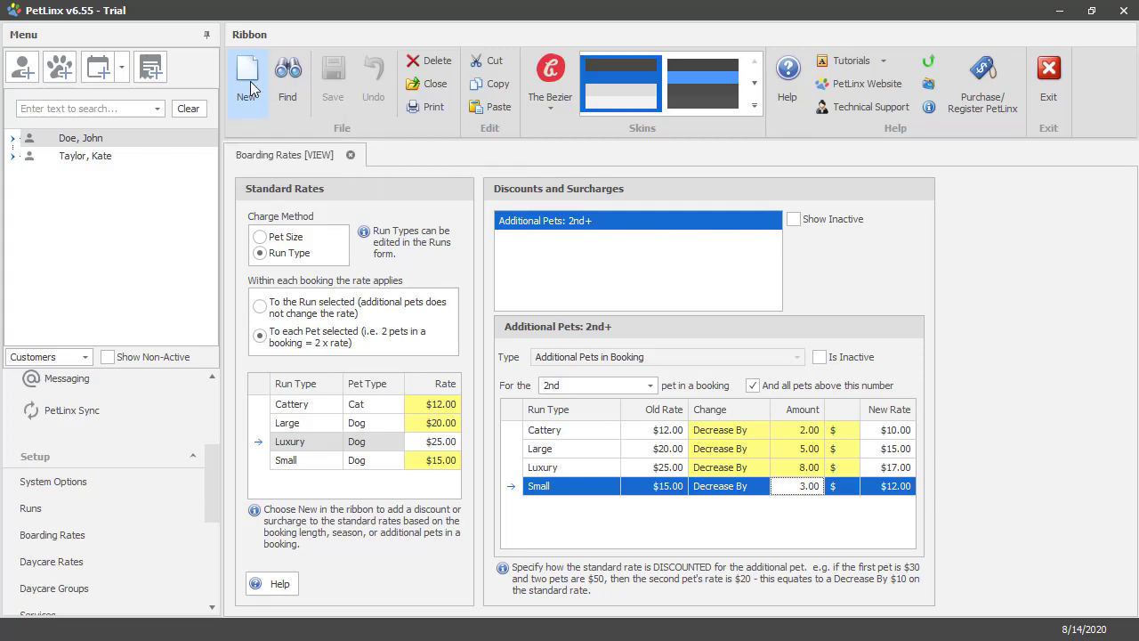
left_click(552, 357)
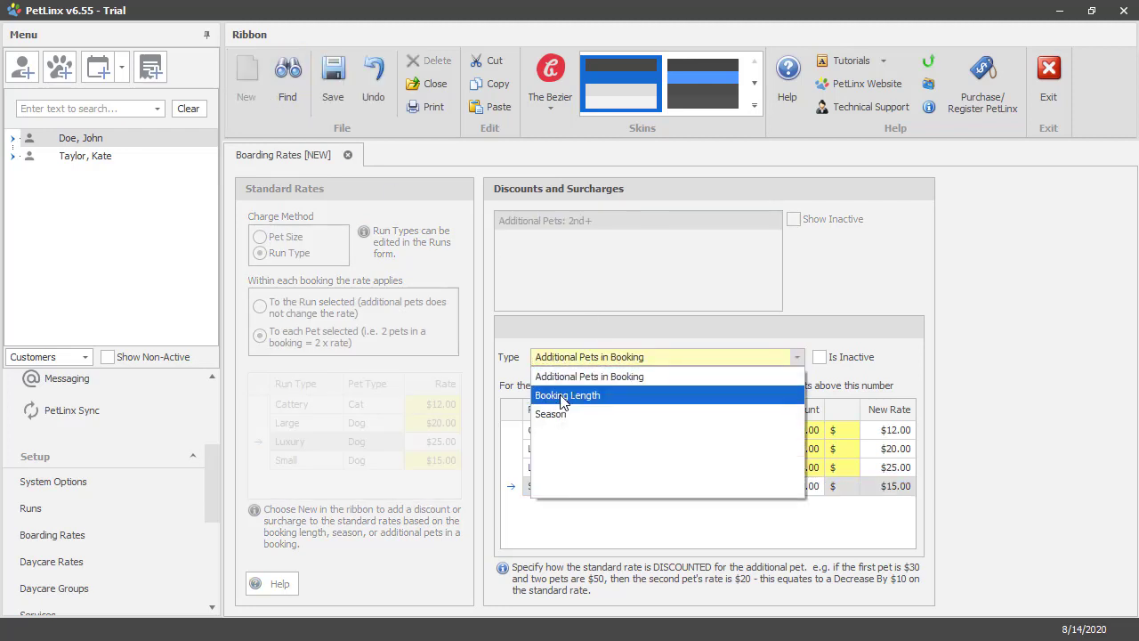
left_click(562, 397)
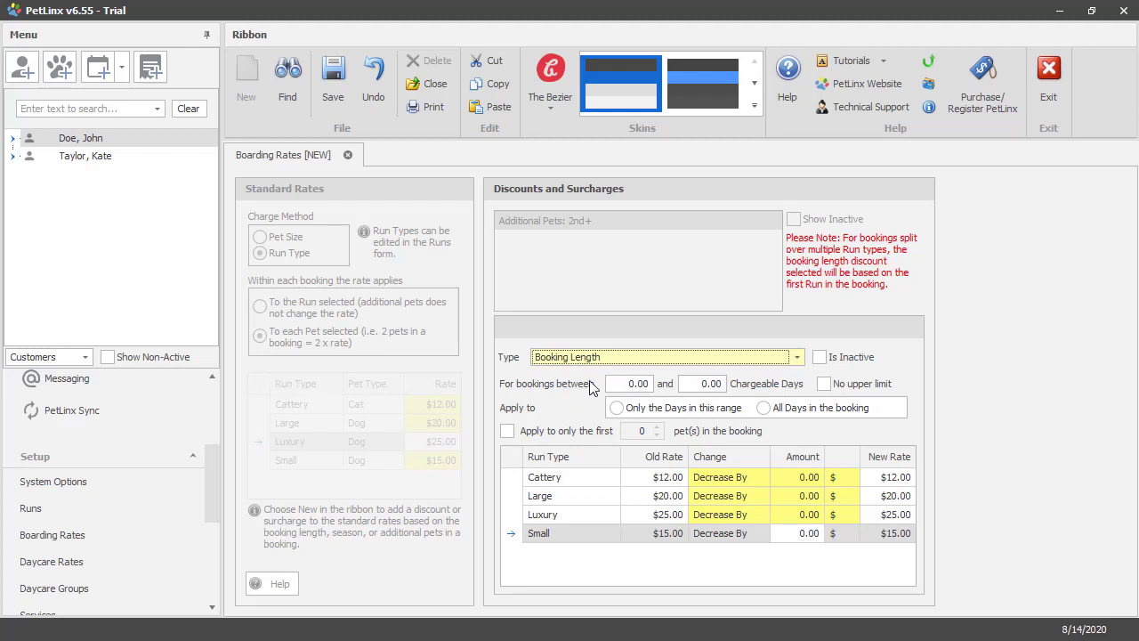
left_click(624, 383)
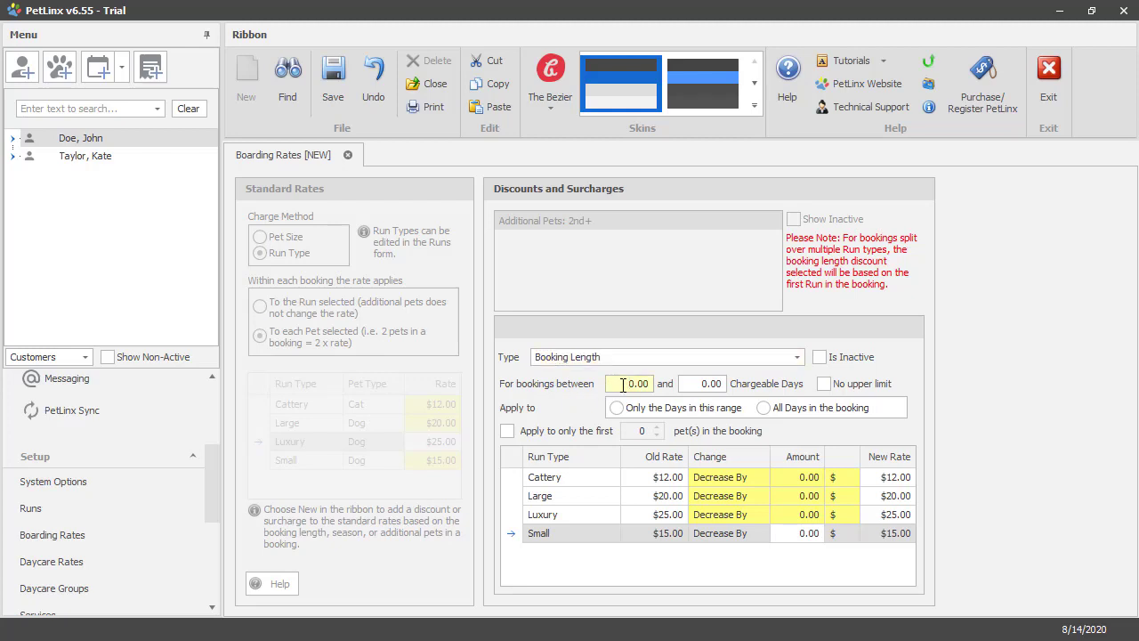
left_click_drag(625, 383, 660, 386)
type("30")
key("Tab")
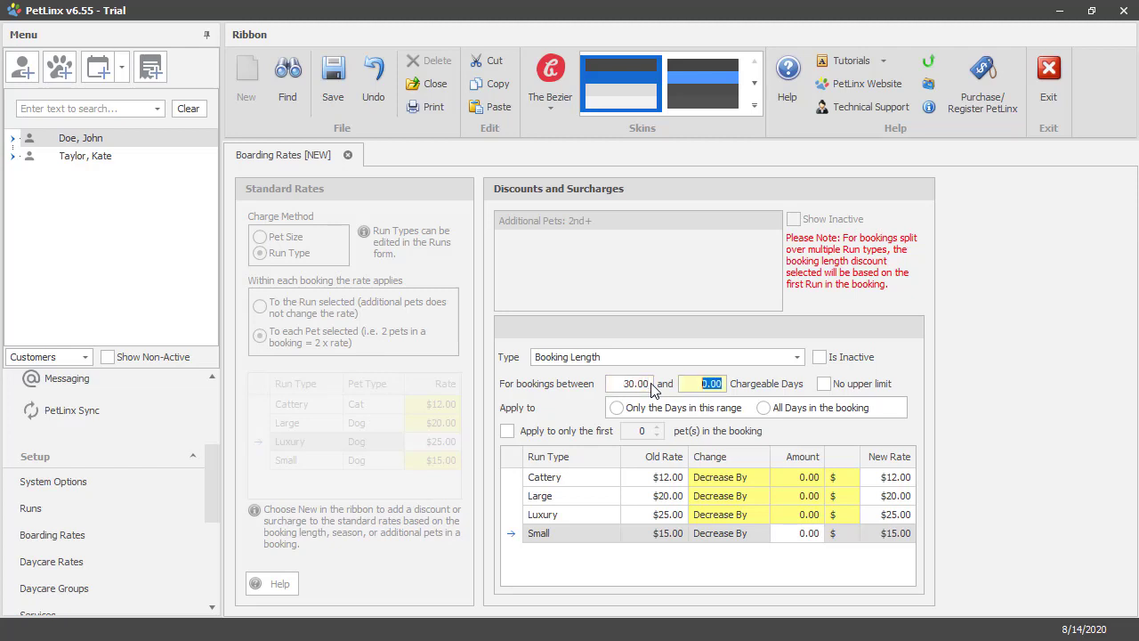
left_click(824, 385)
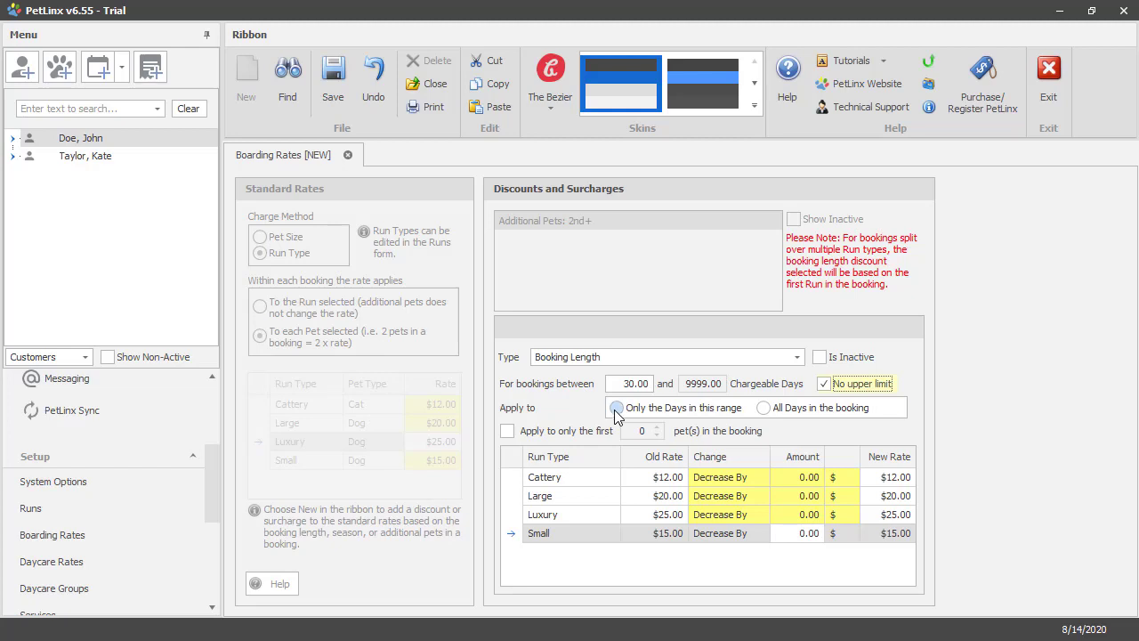
left_click(763, 408)
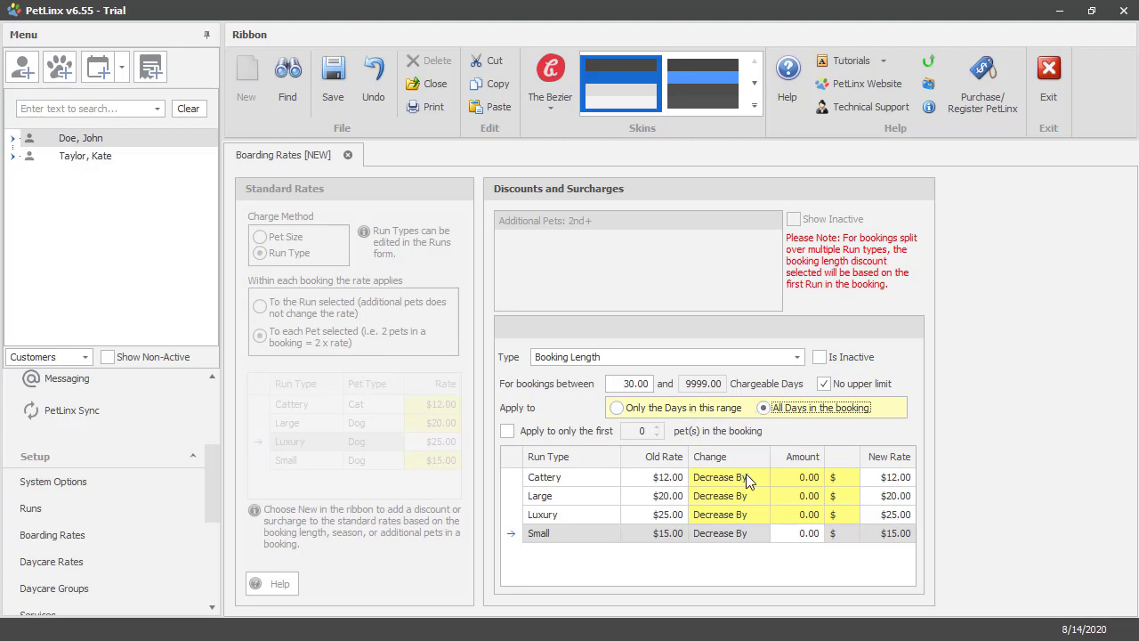
Set the Cattery rate in the booking length discount to Decrease By 10%
left_click(793, 477)
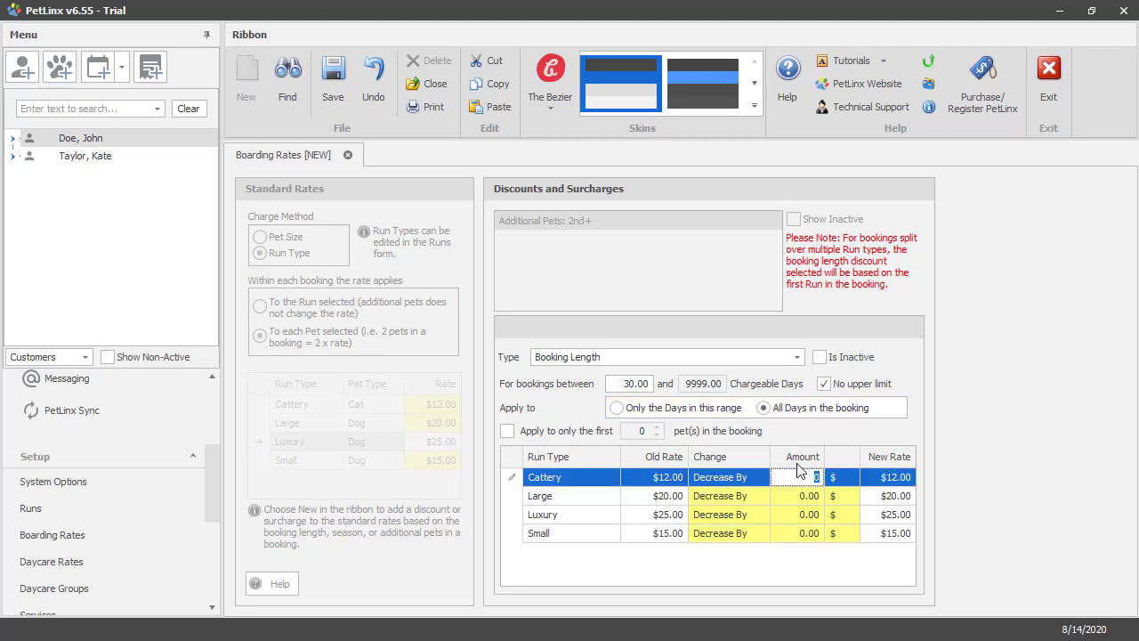
type("10")
key("Tab")
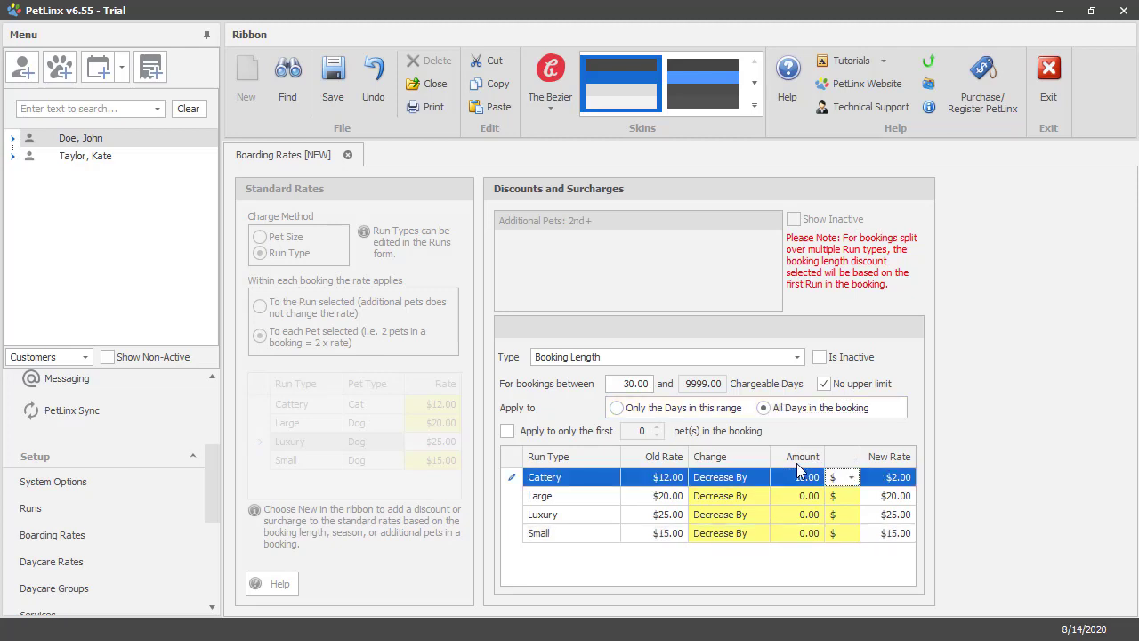
left_click(853, 479)
left_click(848, 360)
Set the Large rate in the booking length discount to Decrease By 10% and save the discount
left_click(724, 501)
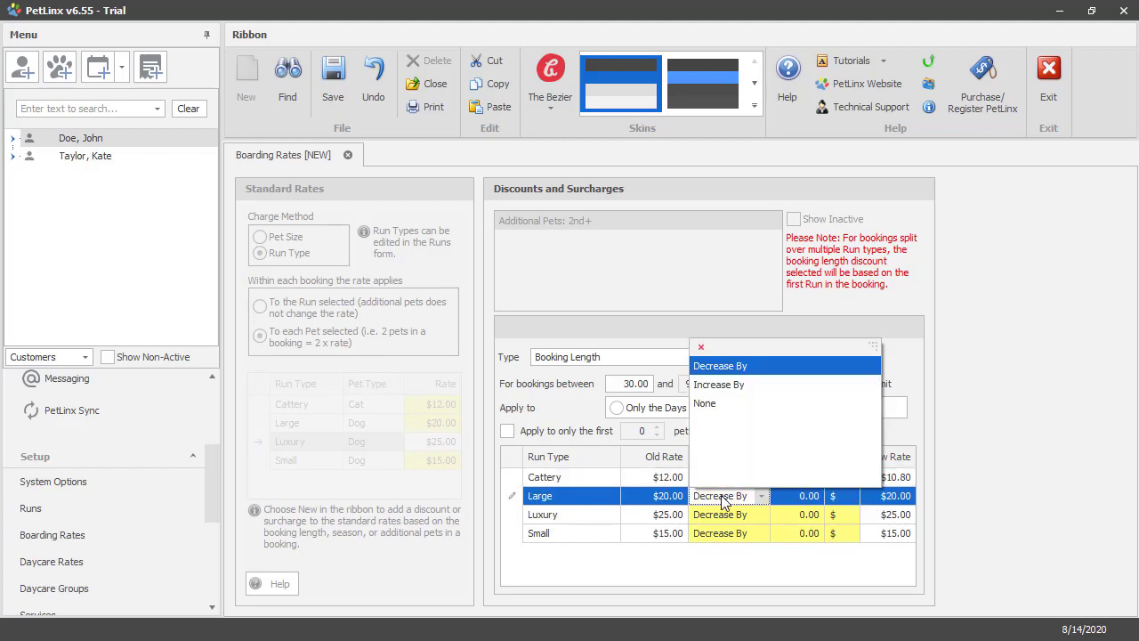
left_click(725, 365)
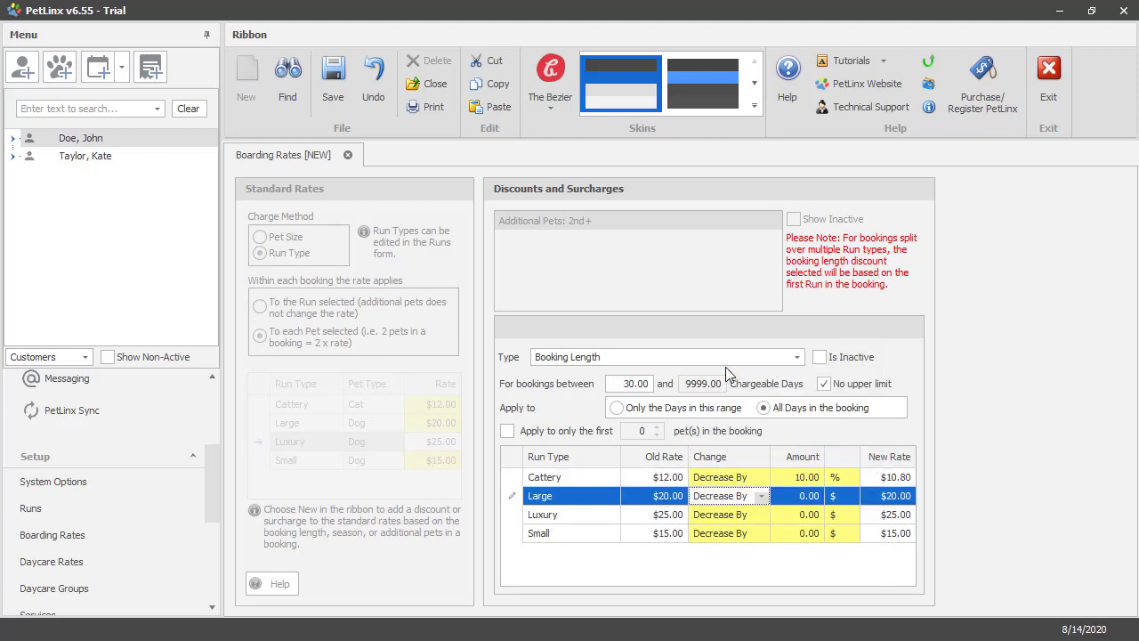
left_click(790, 494)
type("10")
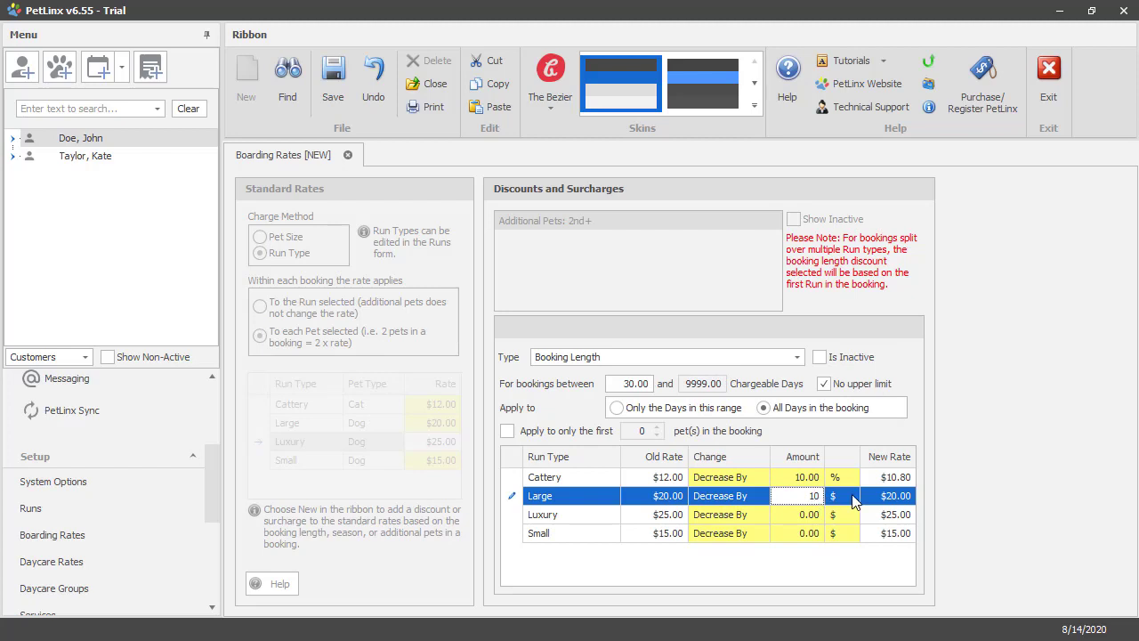
left_click(845, 501)
left_click(851, 501)
left_click(847, 384)
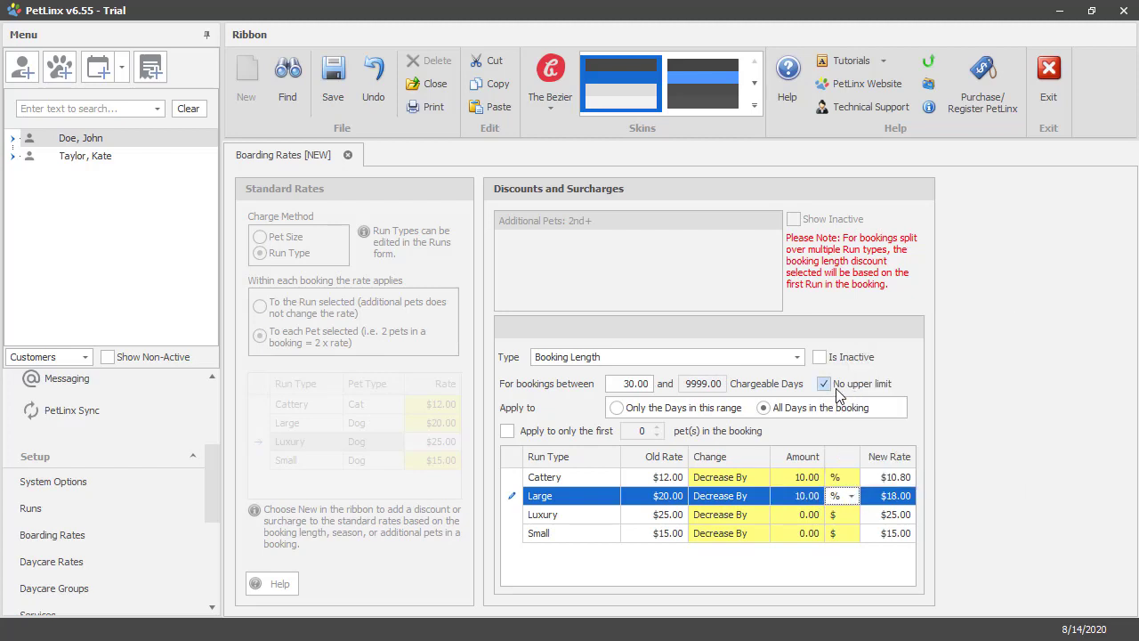
left_click(332, 89)
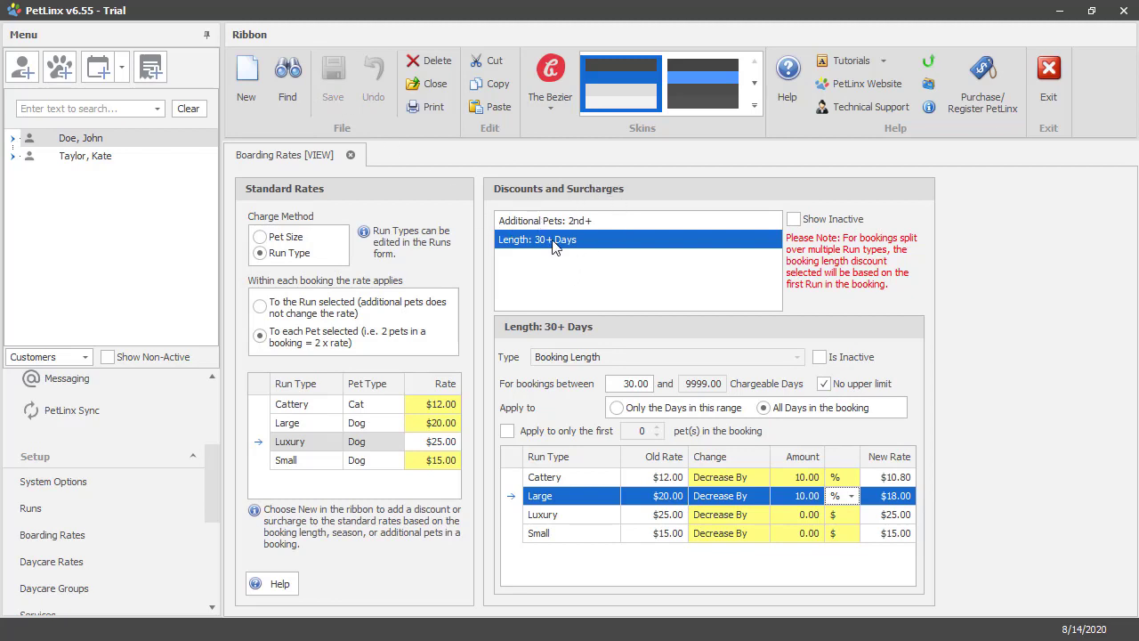
Create a new Season rate adjustment that applies during the High season
left_click(255, 89)
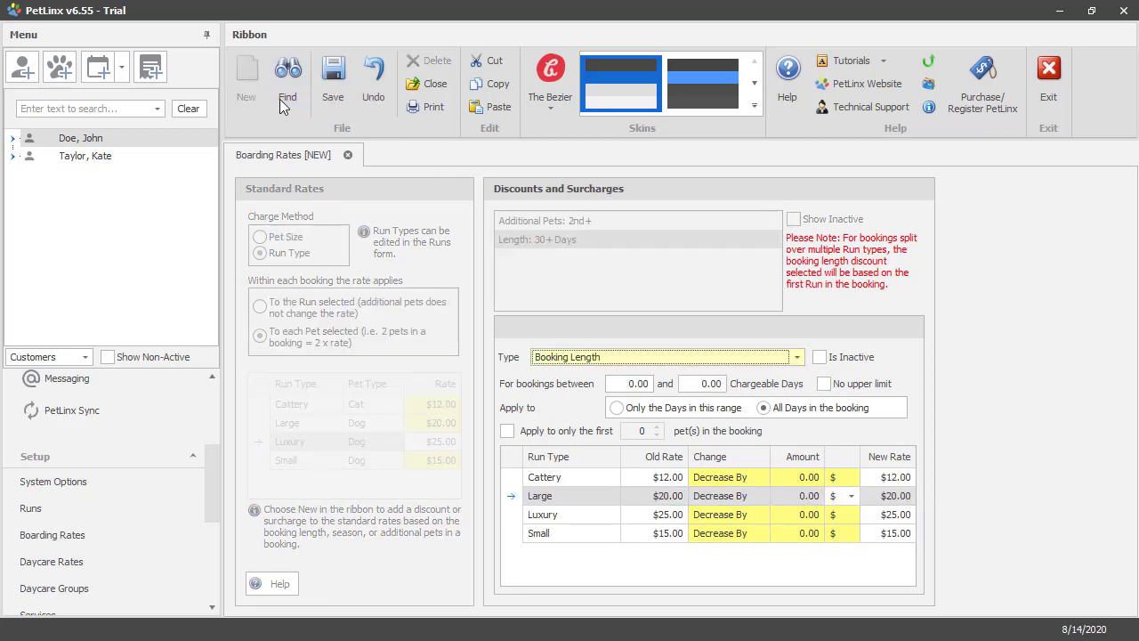
left_click(563, 357)
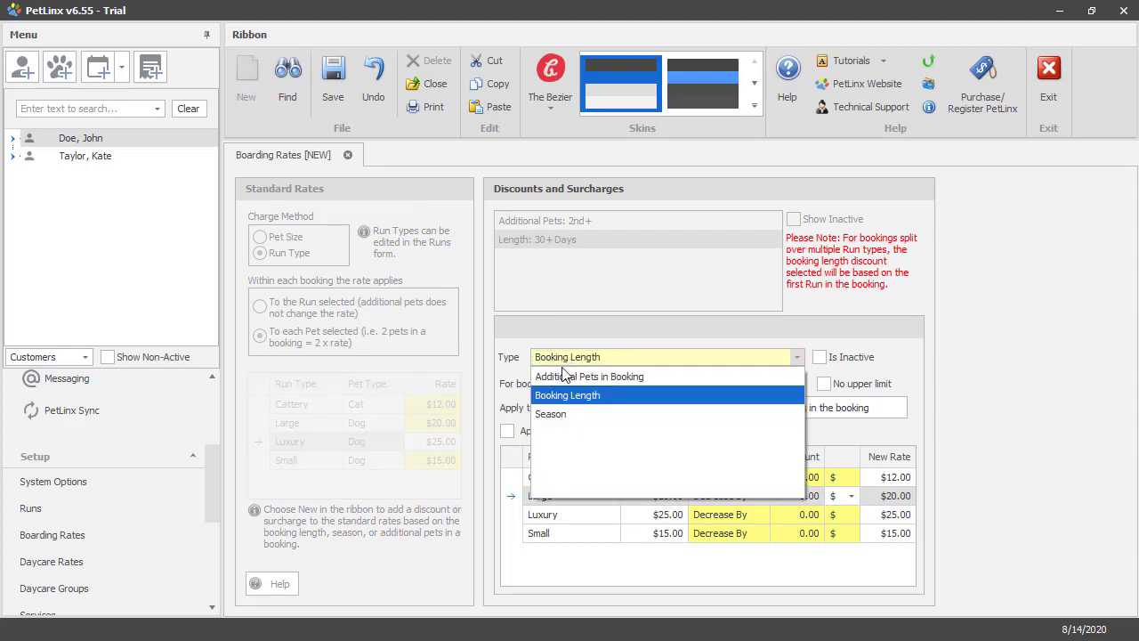
left_click(560, 416)
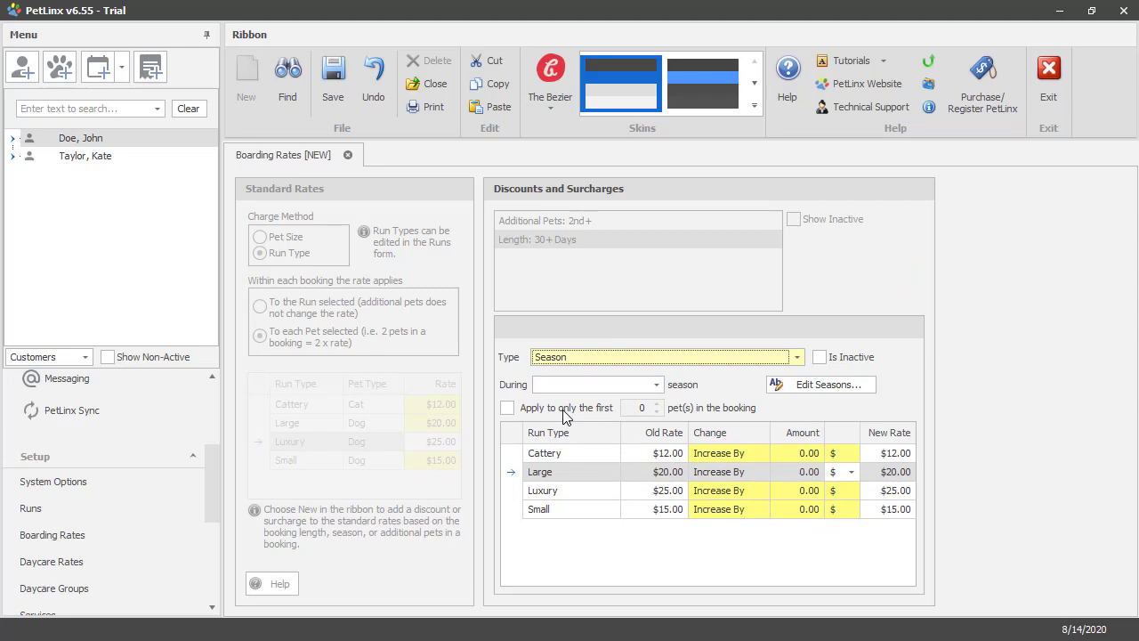
left_click(660, 383)
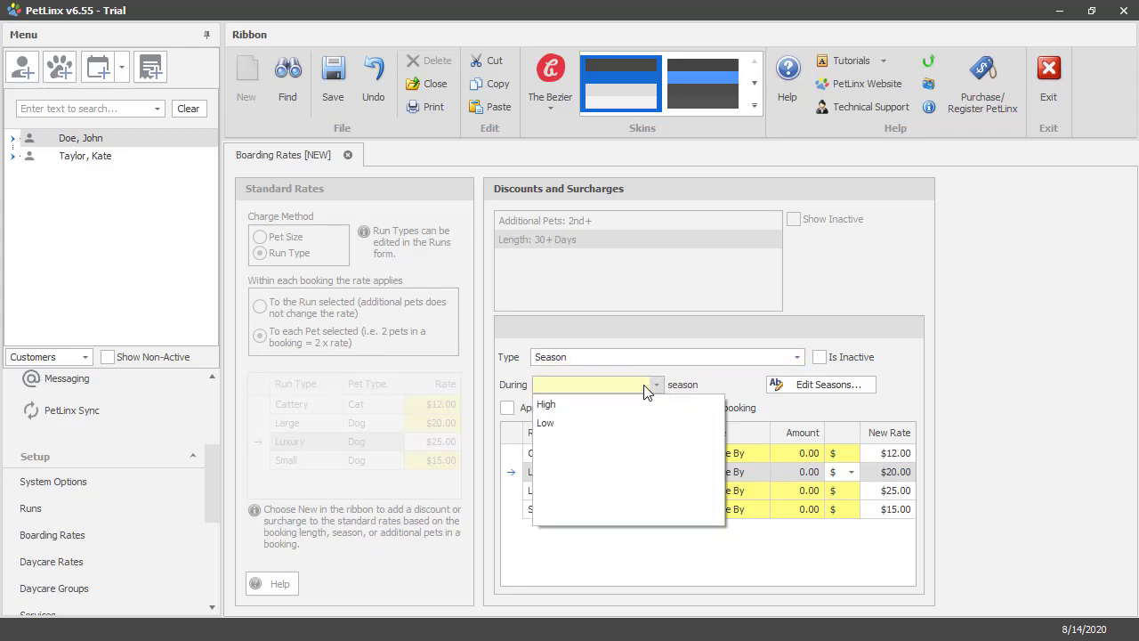
left_click(602, 409)
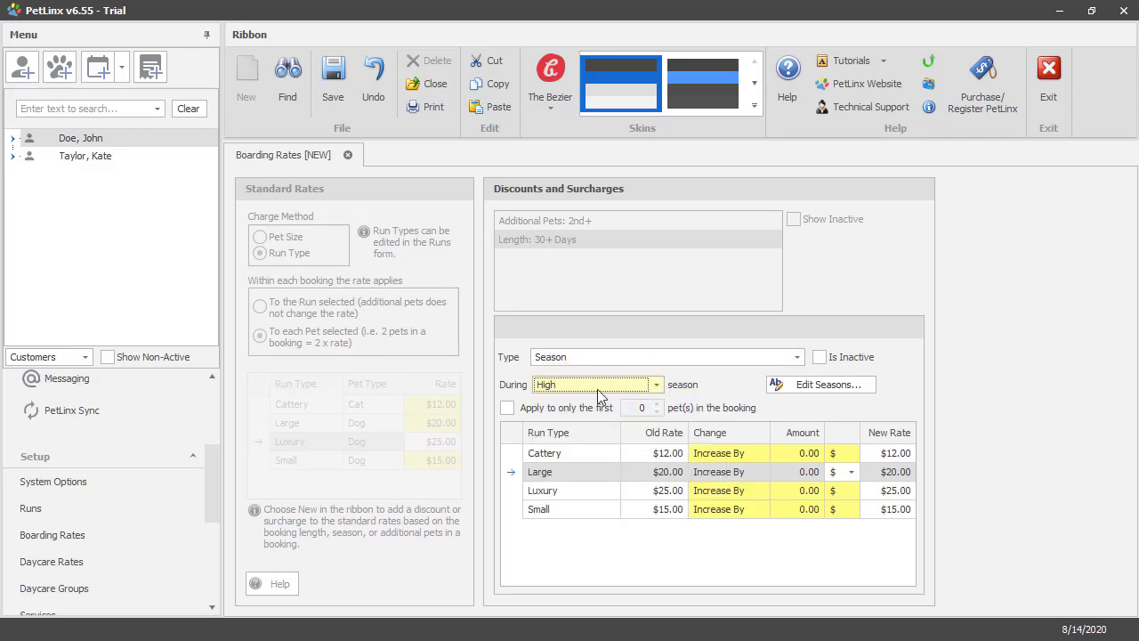
Edit the High season and add a date range starting on 12/25/2020
left_click(820, 393)
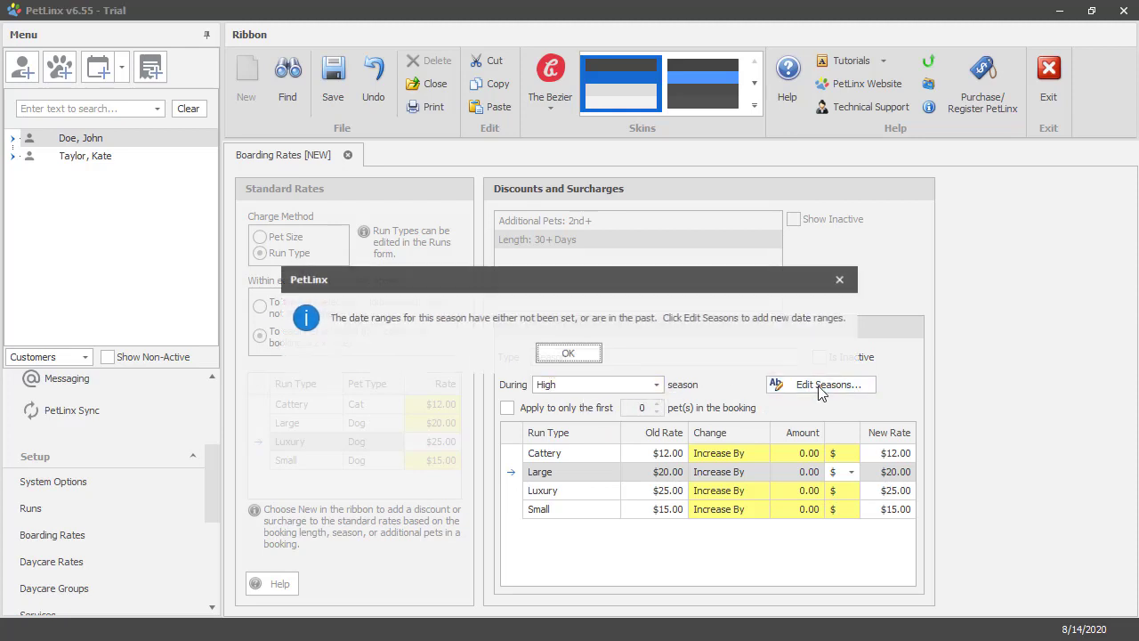
left_click(567, 354)
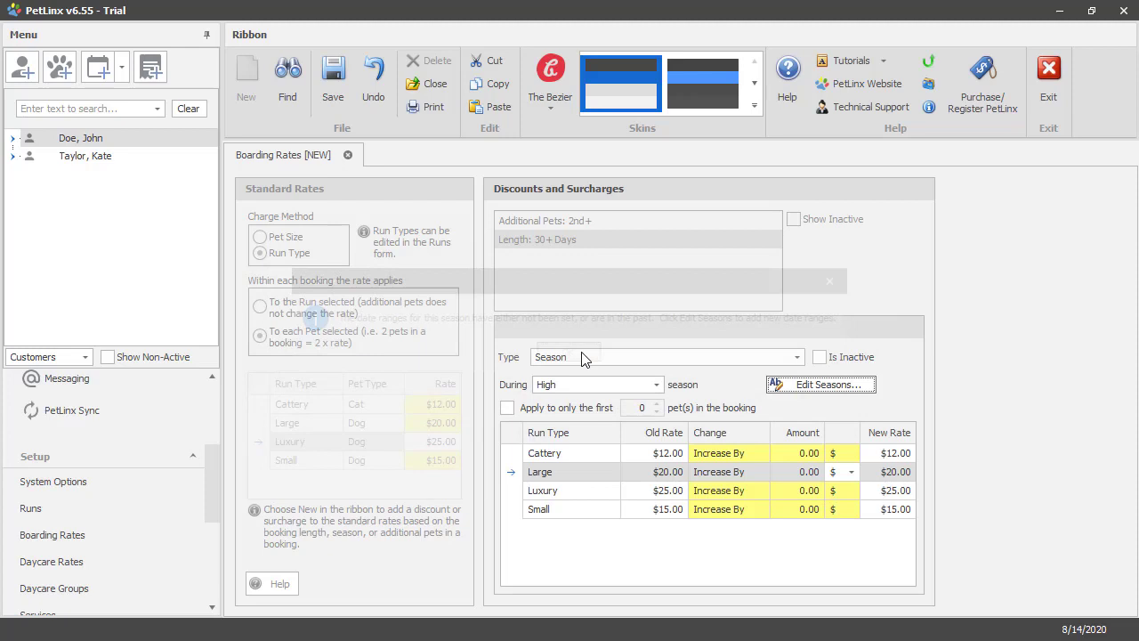
left_click(861, 386)
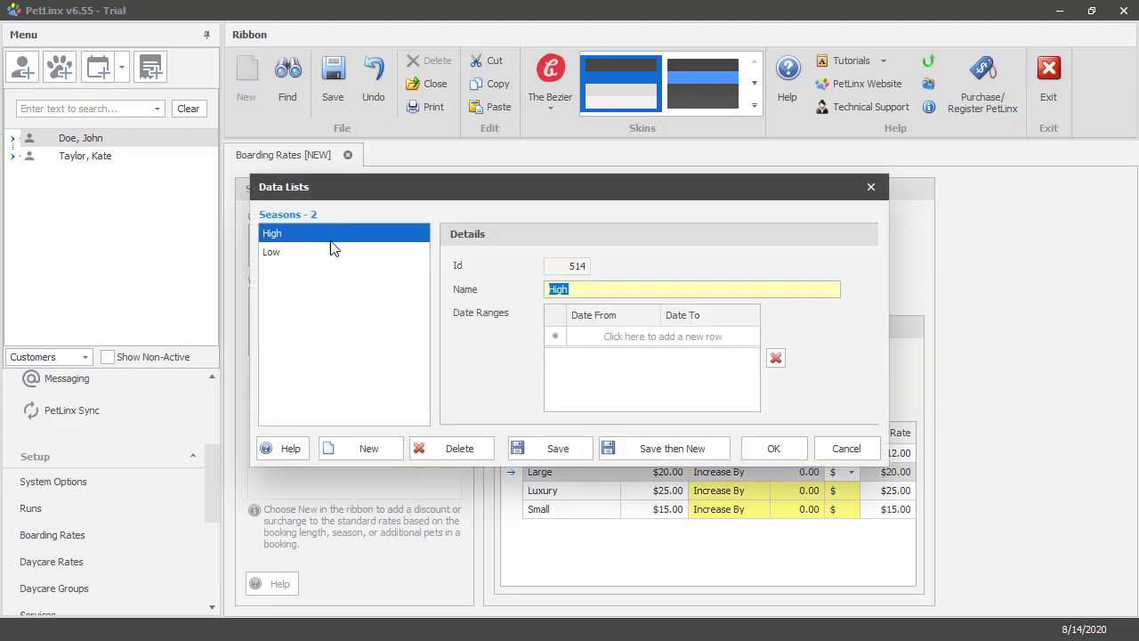
left_click(592, 288)
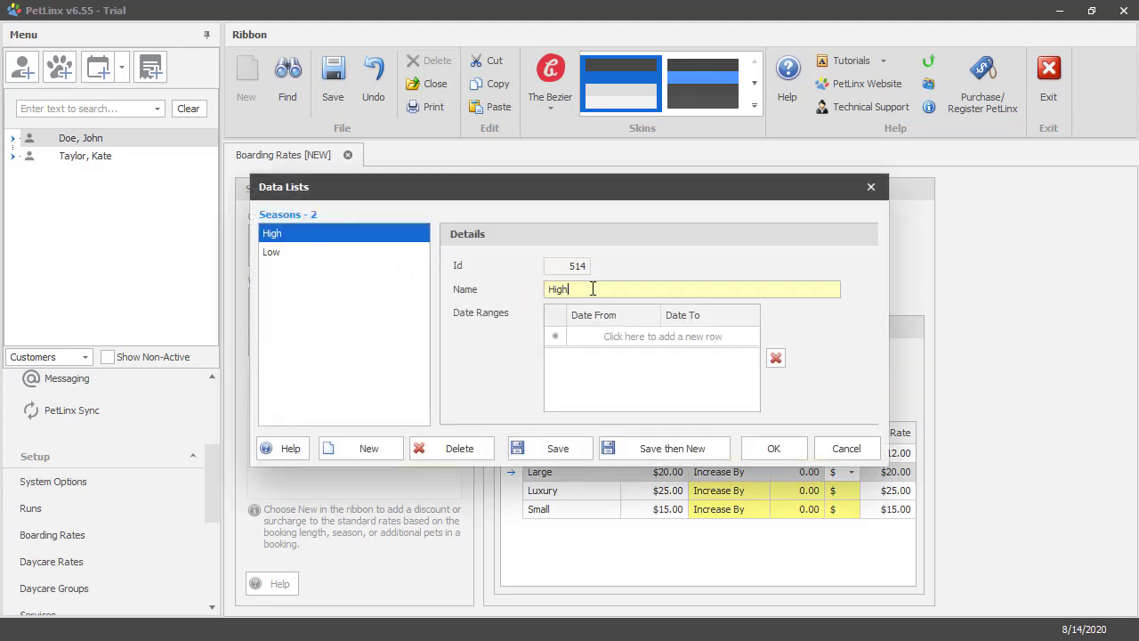
left_click(594, 335)
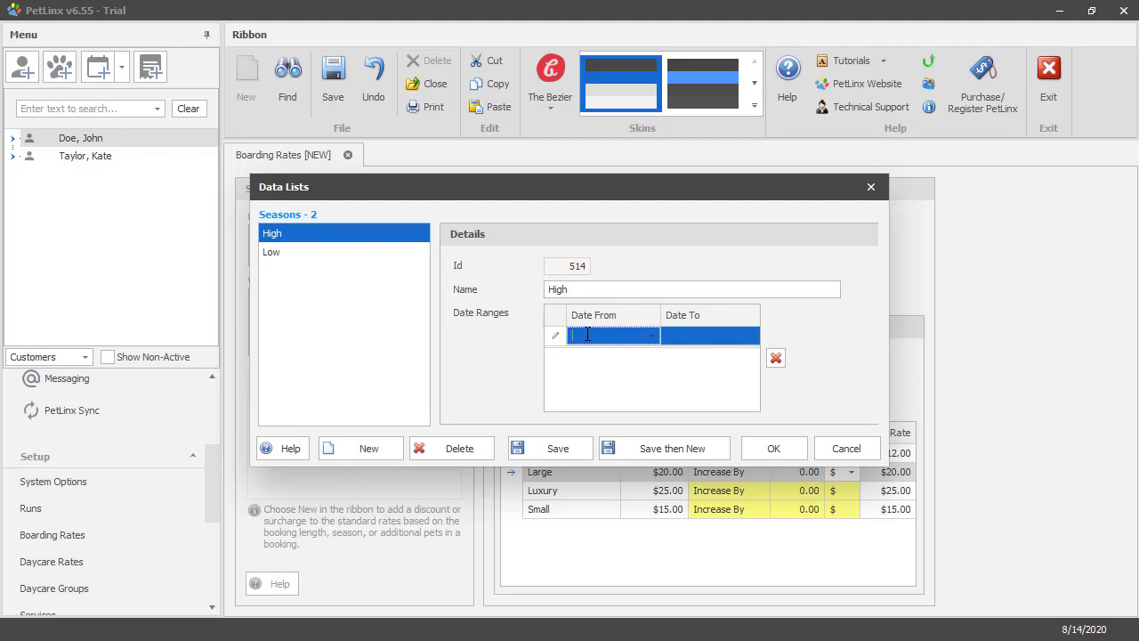
left_click(652, 335)
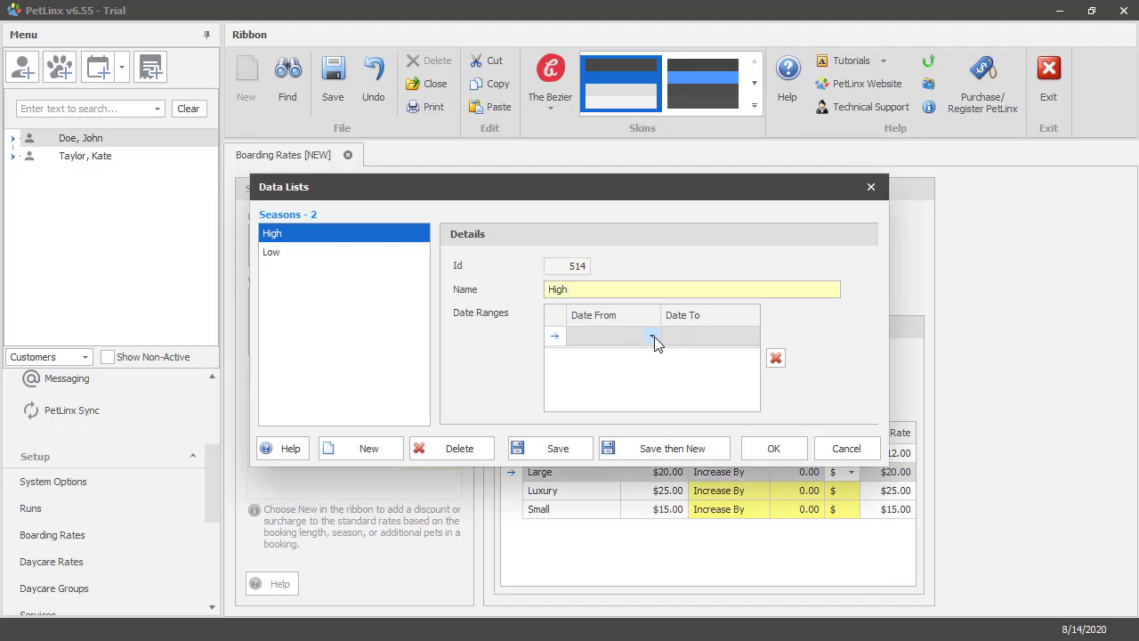
left_click(652, 335)
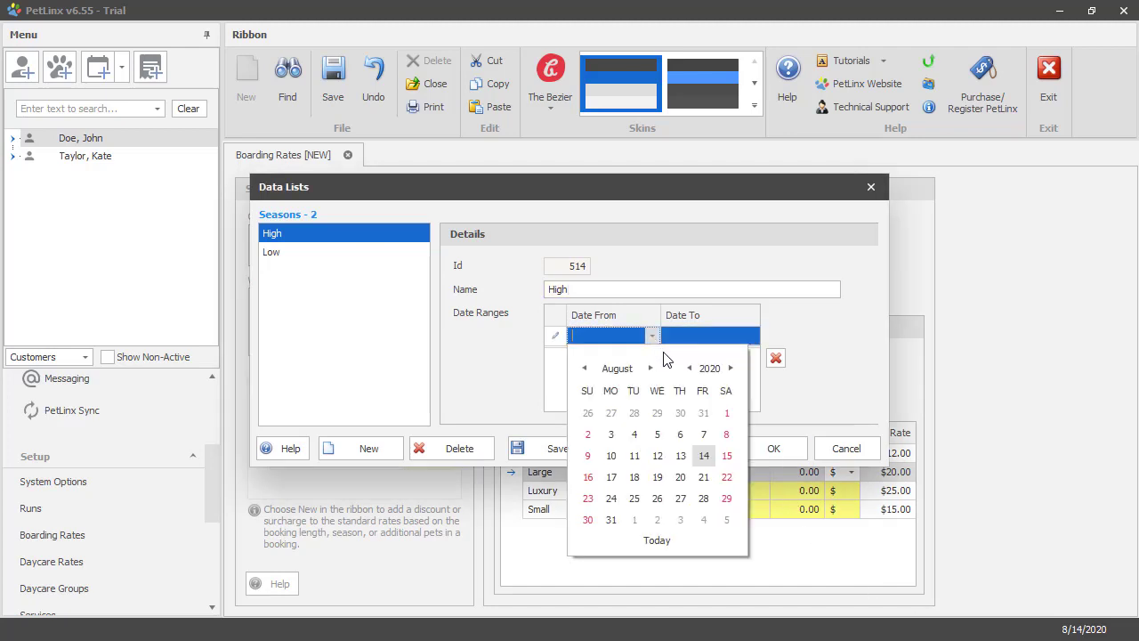
left_click(650, 369)
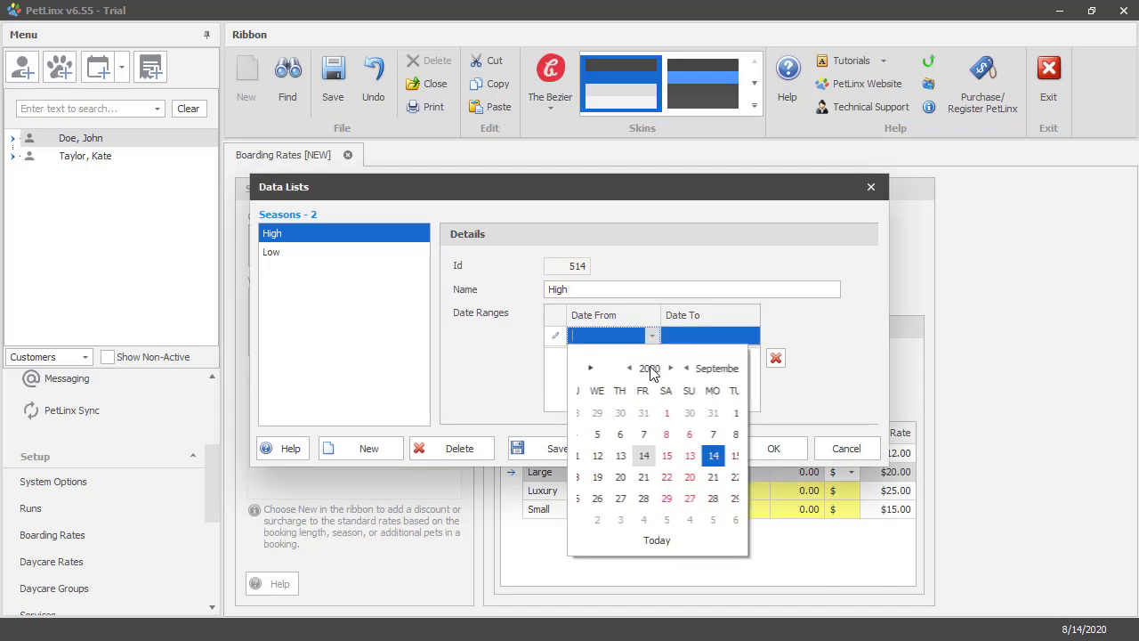
left_click(652, 370)
left_click(651, 370)
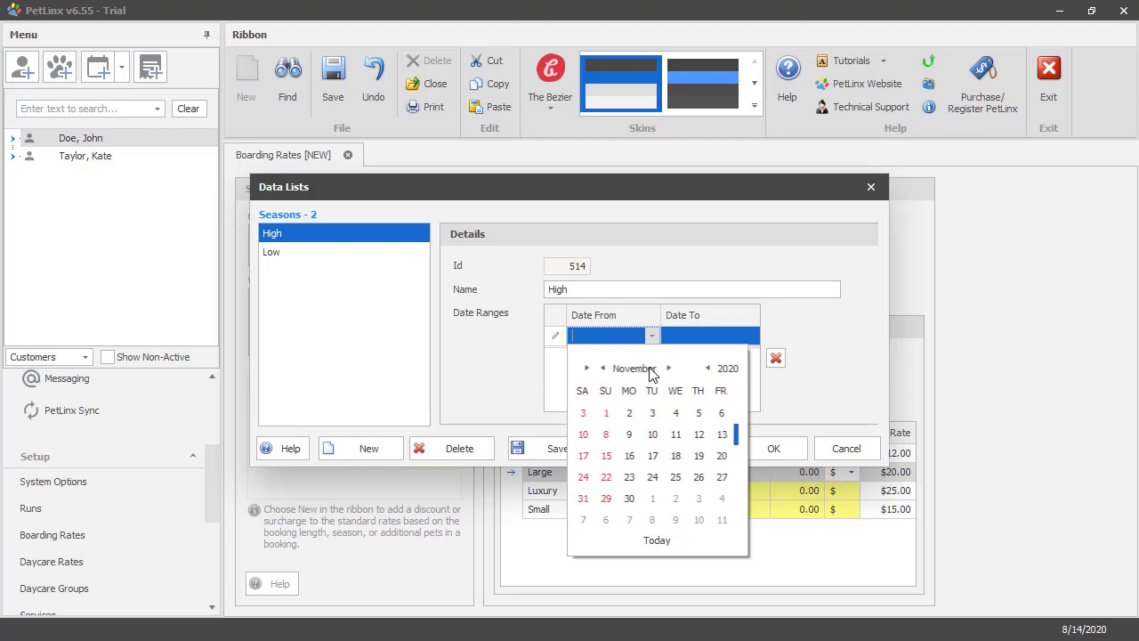
left_click(651, 369)
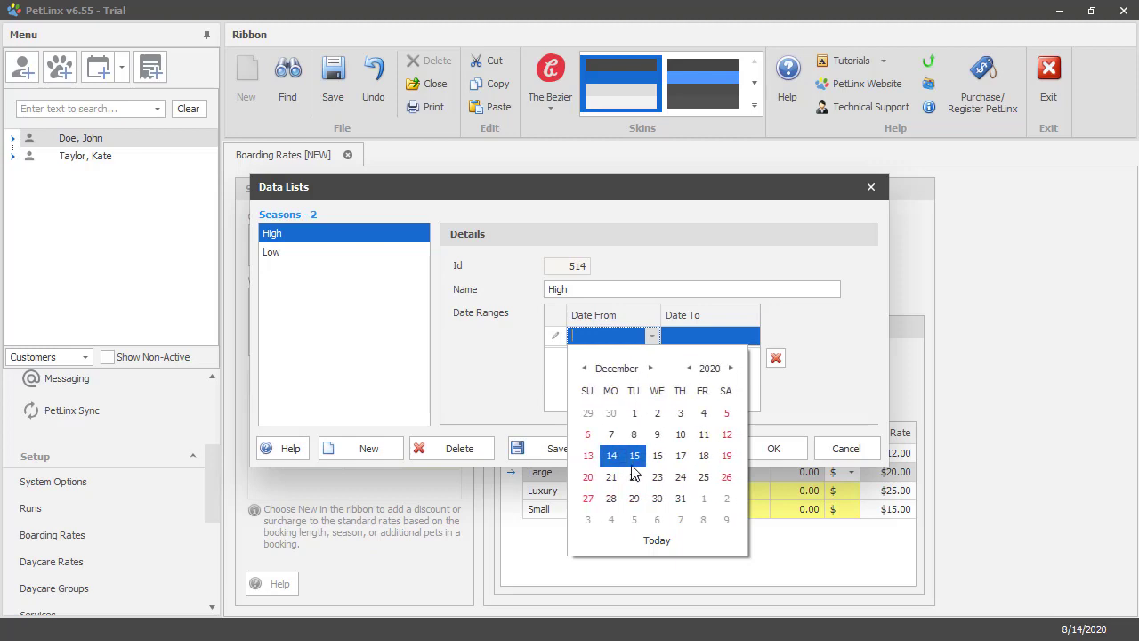
left_click(702, 478)
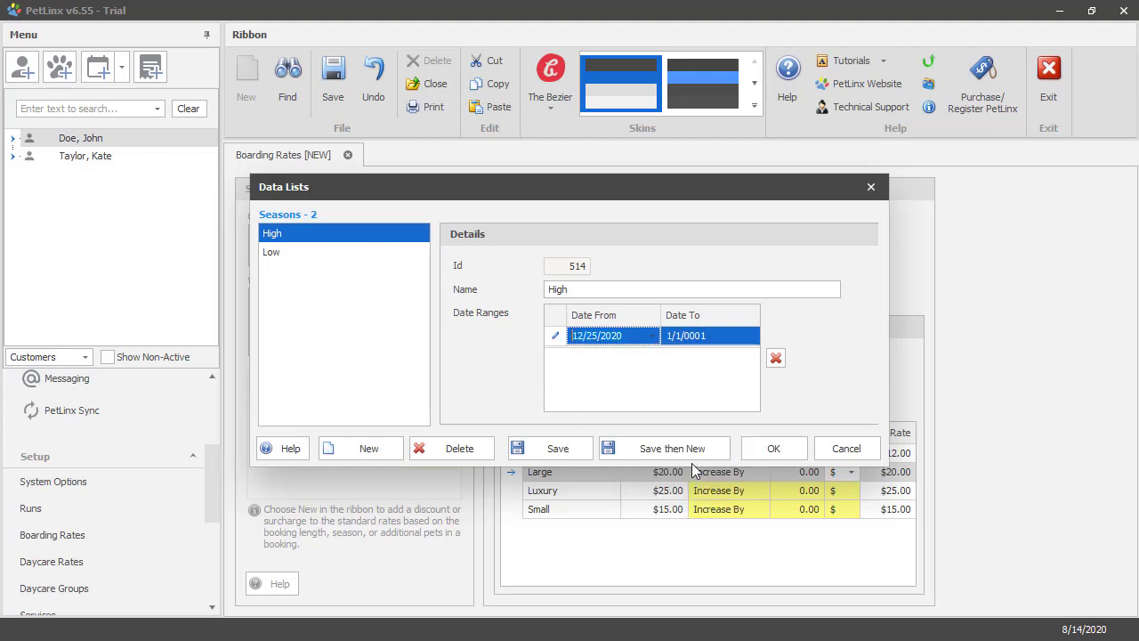
Set the end date of the High season's first date range to 12/31/2020
left_click(722, 337)
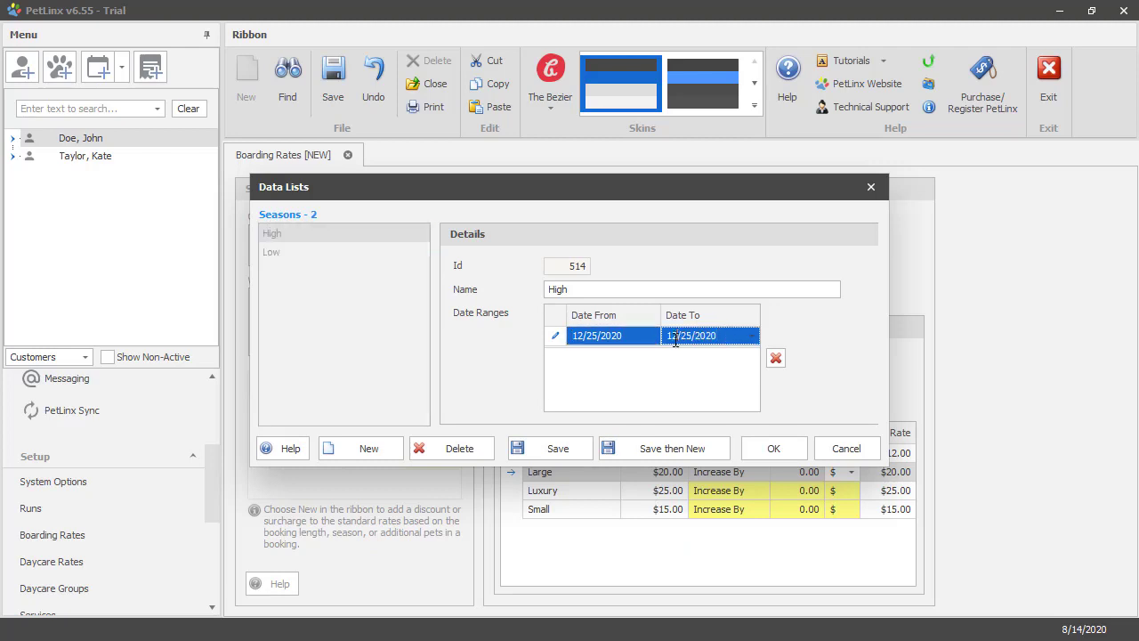
left_click(688, 336)
type("4")
type("31")
key("Return")
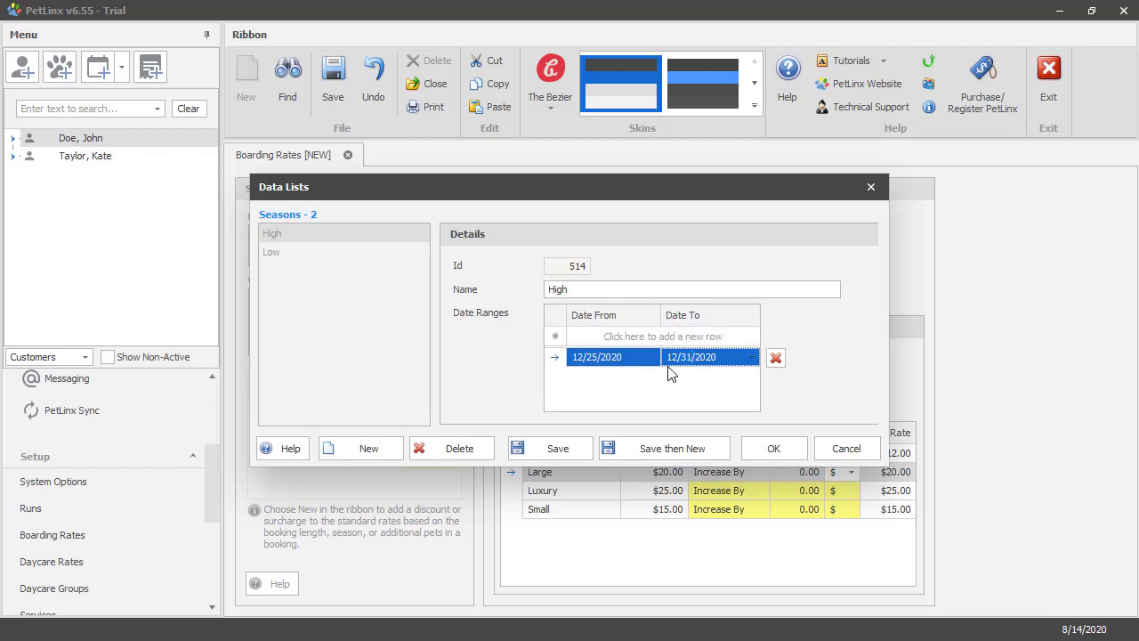
Add a second High season date range from 12/25/2021 to 12/31/2021, then save and close the seasons list
left_click(600, 335)
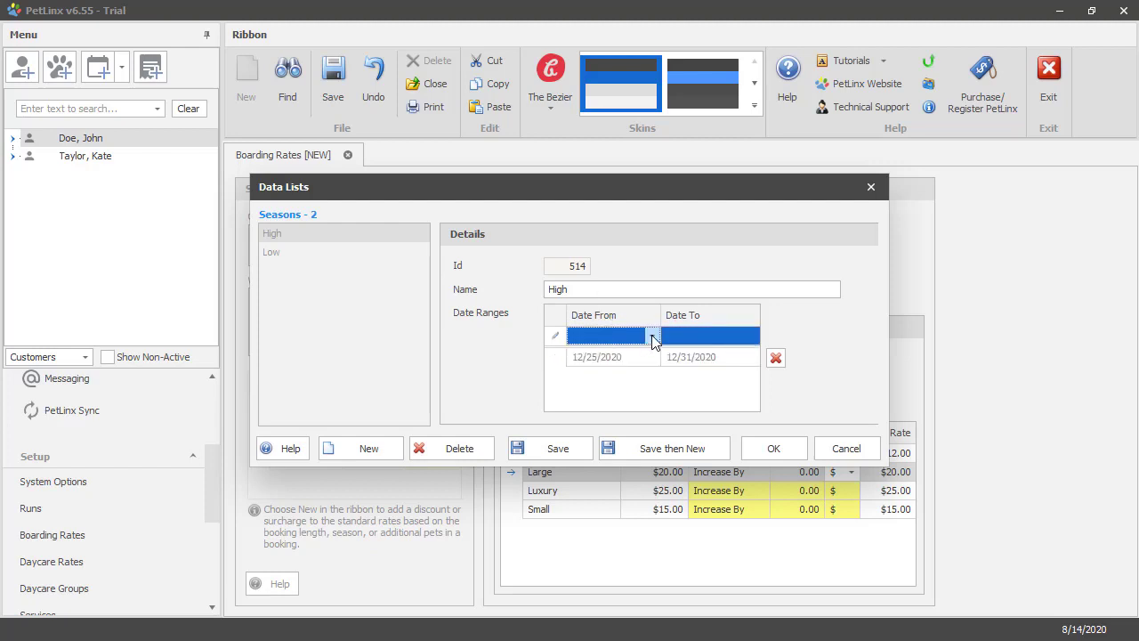
type("12/")
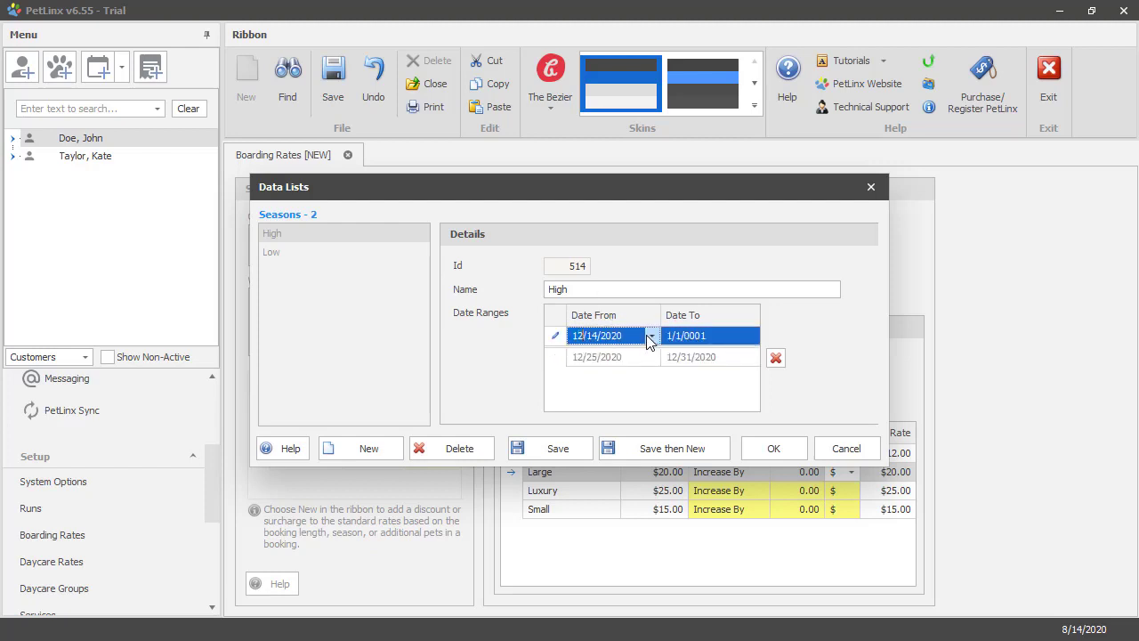
type("25/2021")
left_click(671, 339)
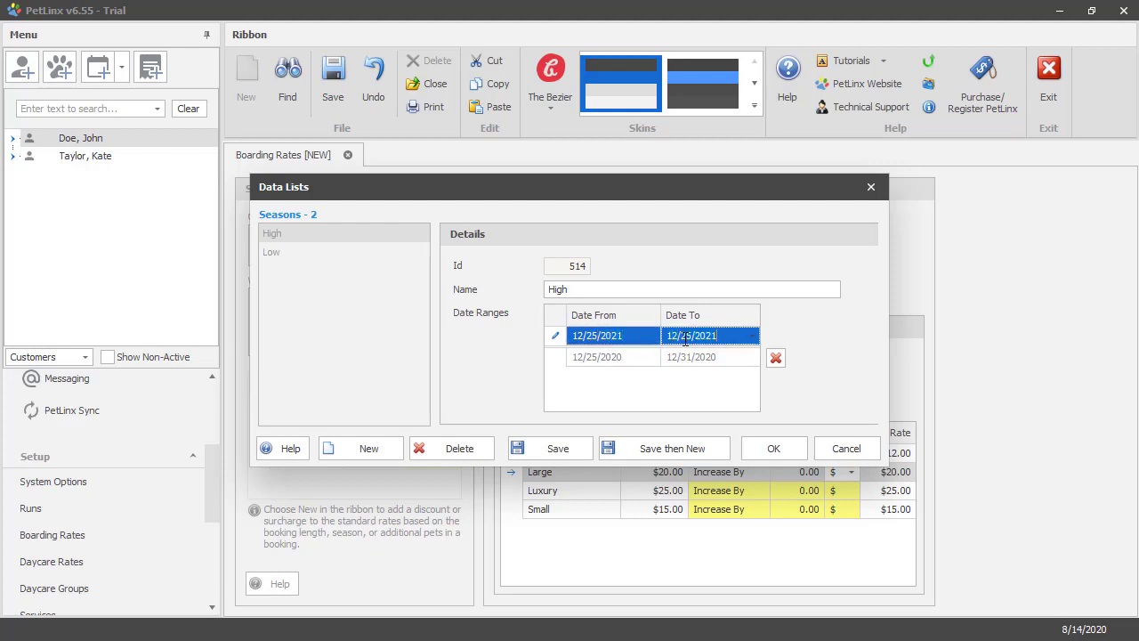
type("31")
left_click(681, 398)
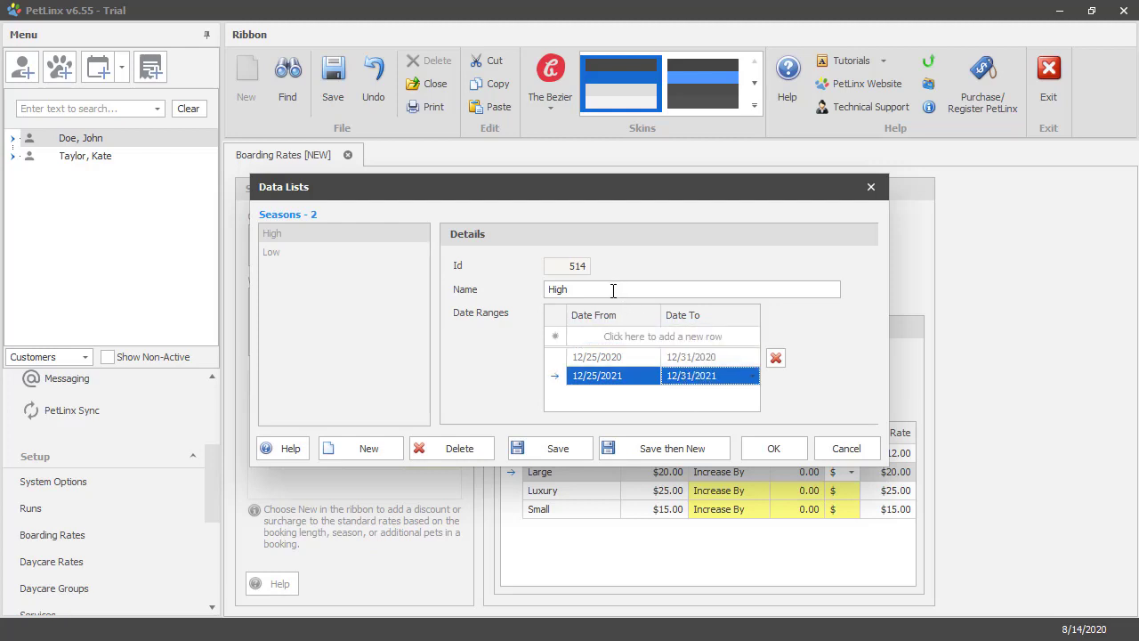
left_click(539, 452)
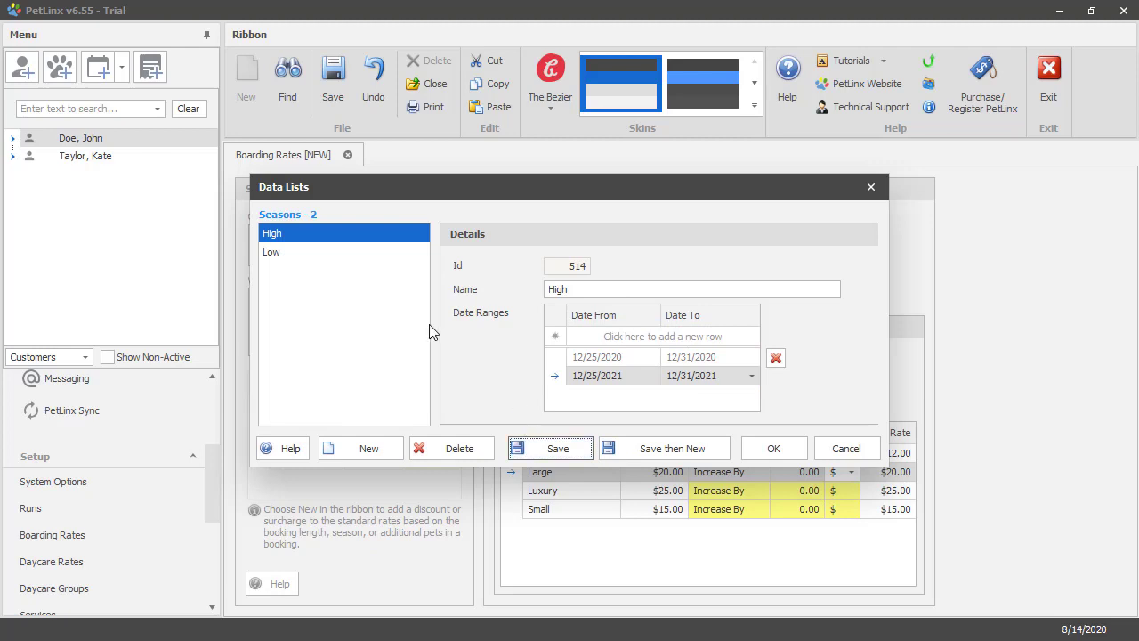
left_click(773, 450)
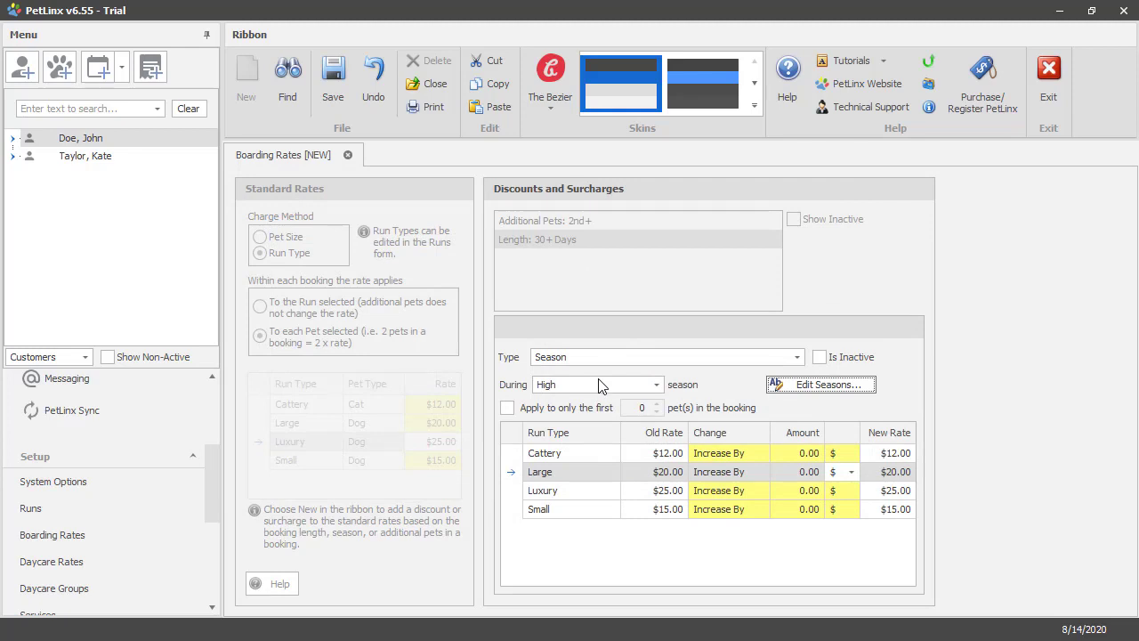
Set the Cattery rate in the High season surcharge to Increase By $1.00
left_click(753, 452)
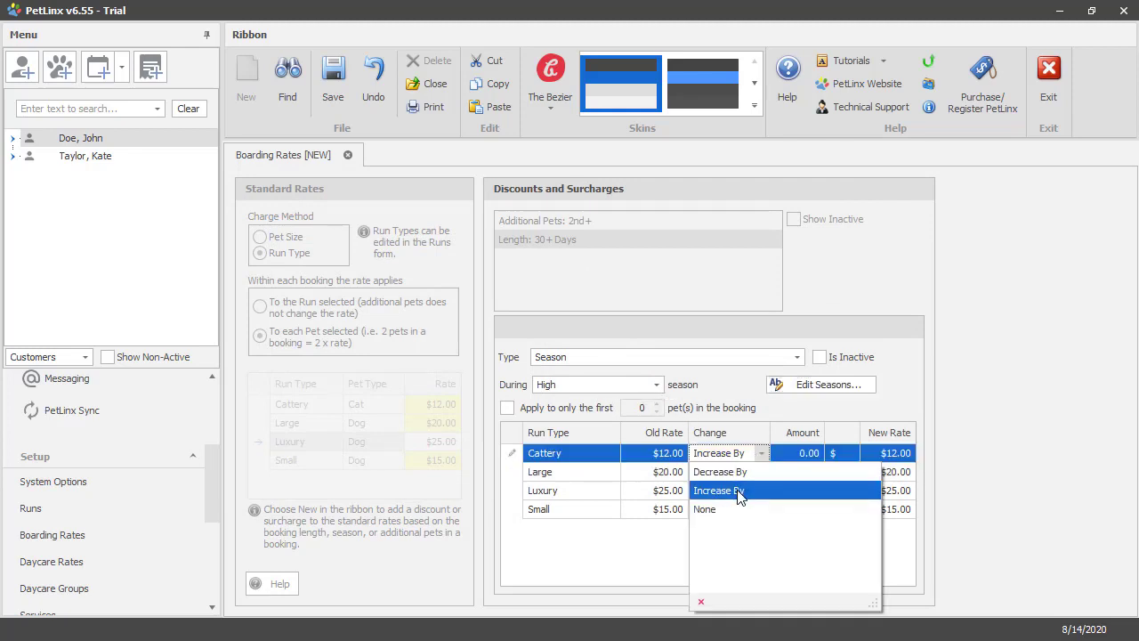
left_click(737, 496)
left_click(795, 453)
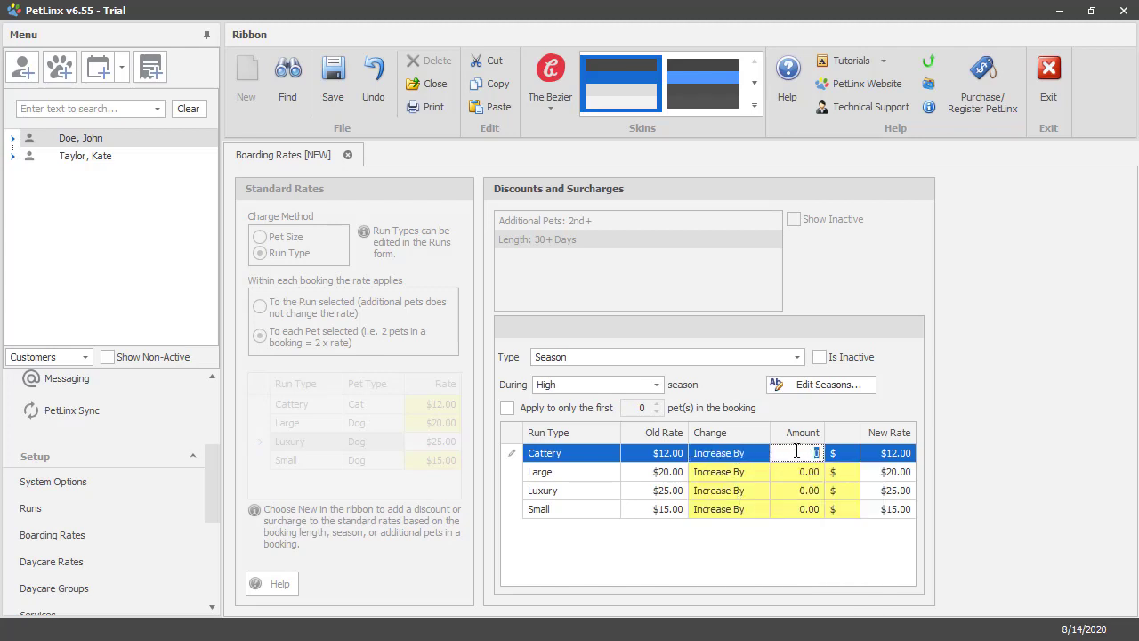
type("1")
key("Tab")
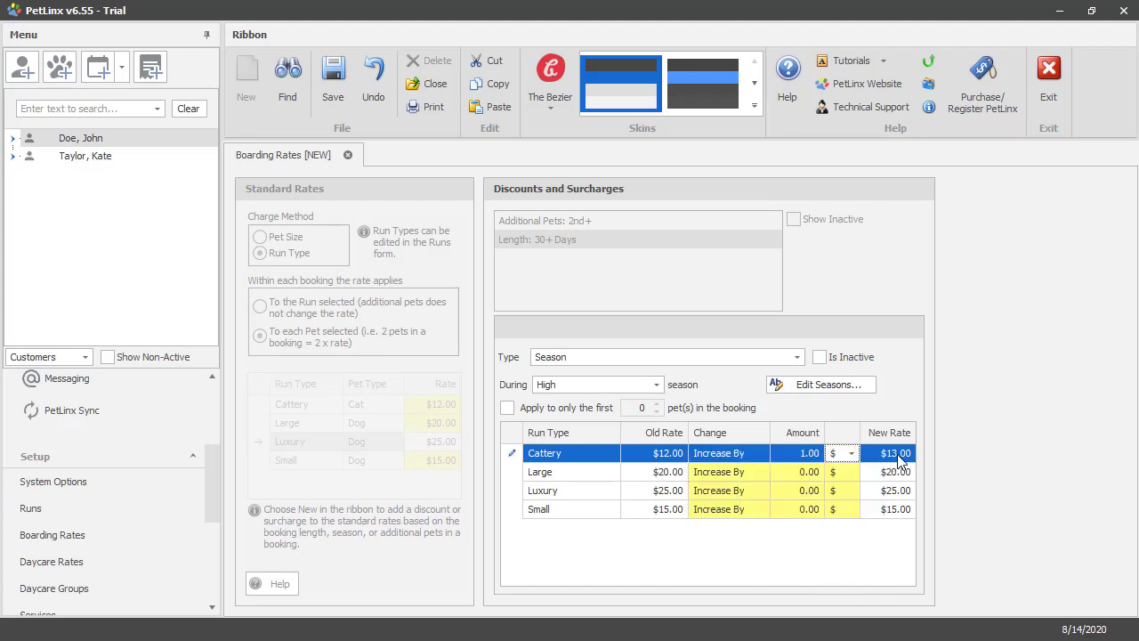
Set the Large rate in the High season surcharge to Increase By $4.00
left_click(733, 481)
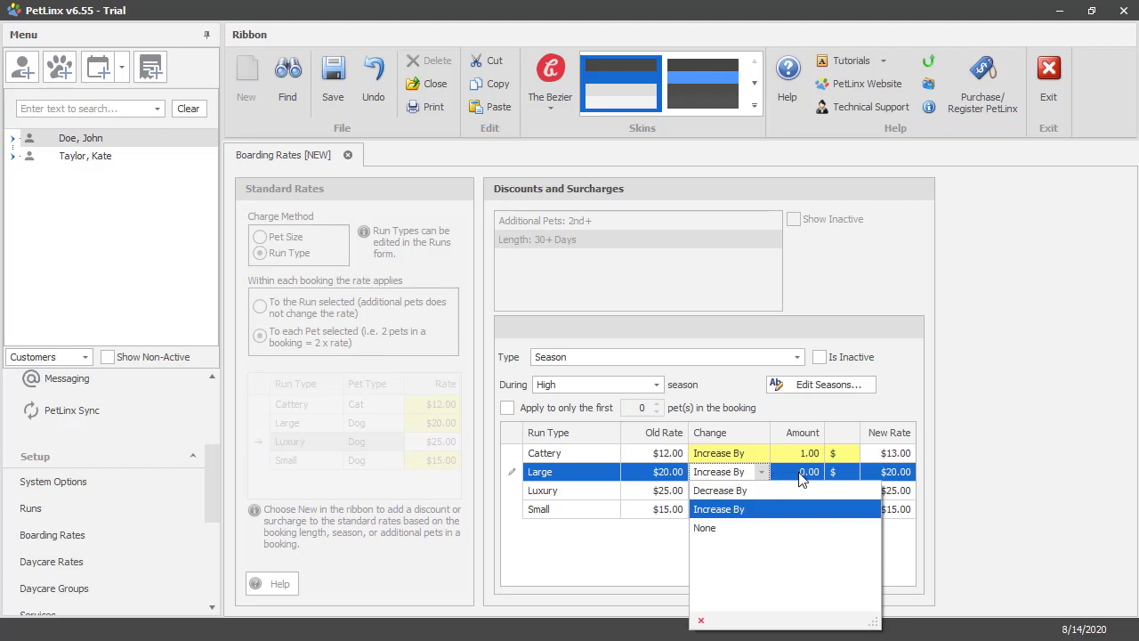
left_click(799, 479)
double_click(799, 472)
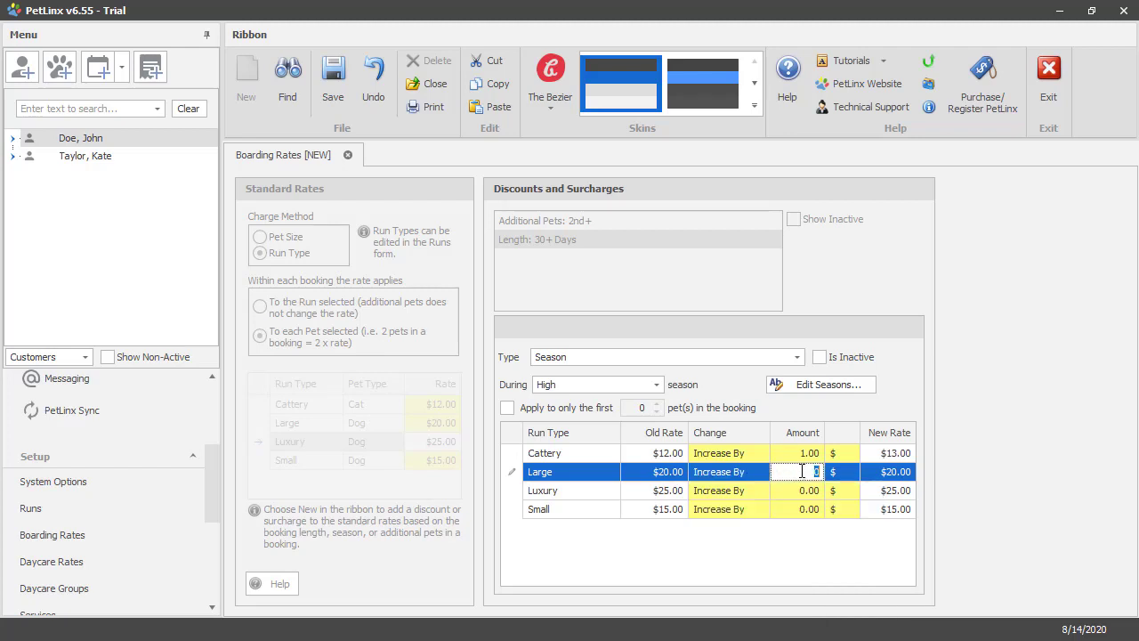
type("4")
Set the Luxury rate in the High season surcharge to Increase By $5.00 and save the surcharge
left_click(801, 491)
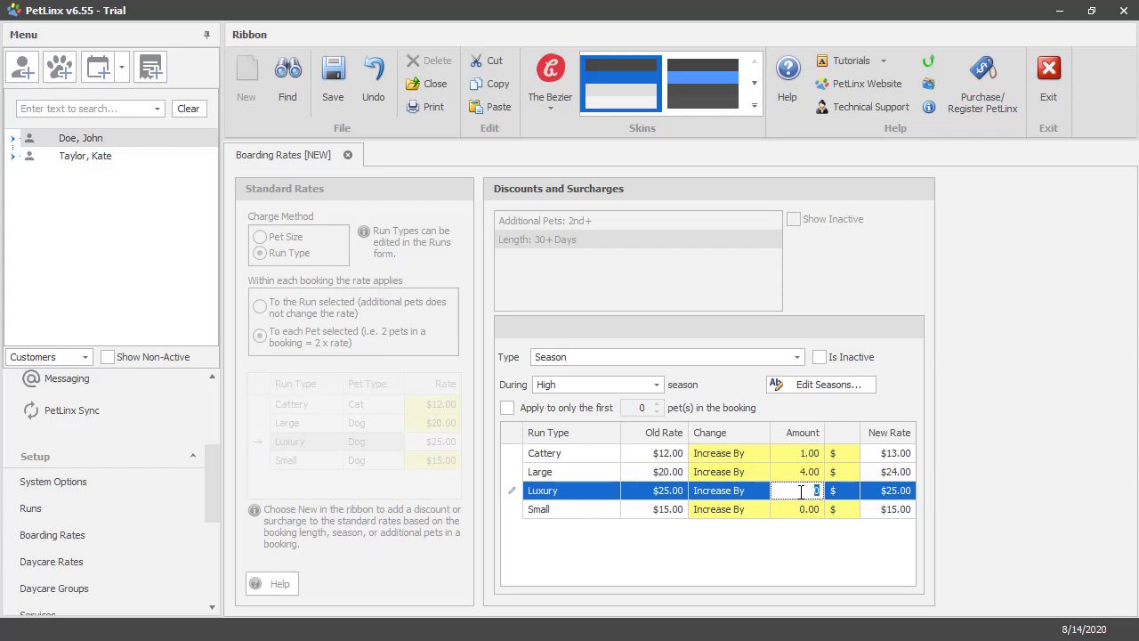
type("5")
key("Tab")
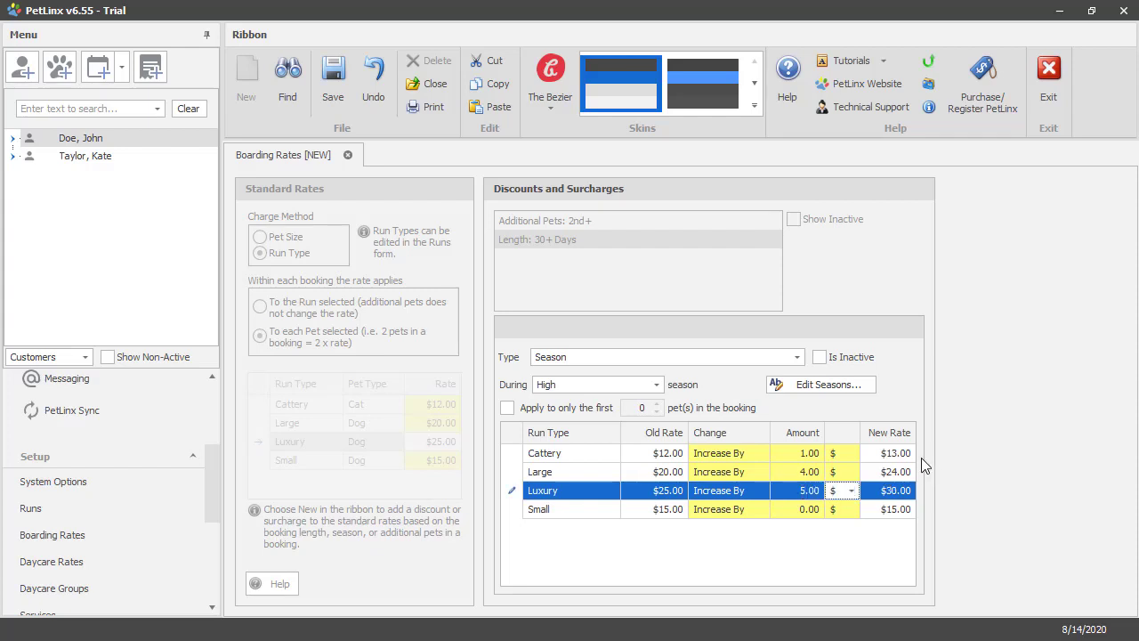
left_click(337, 96)
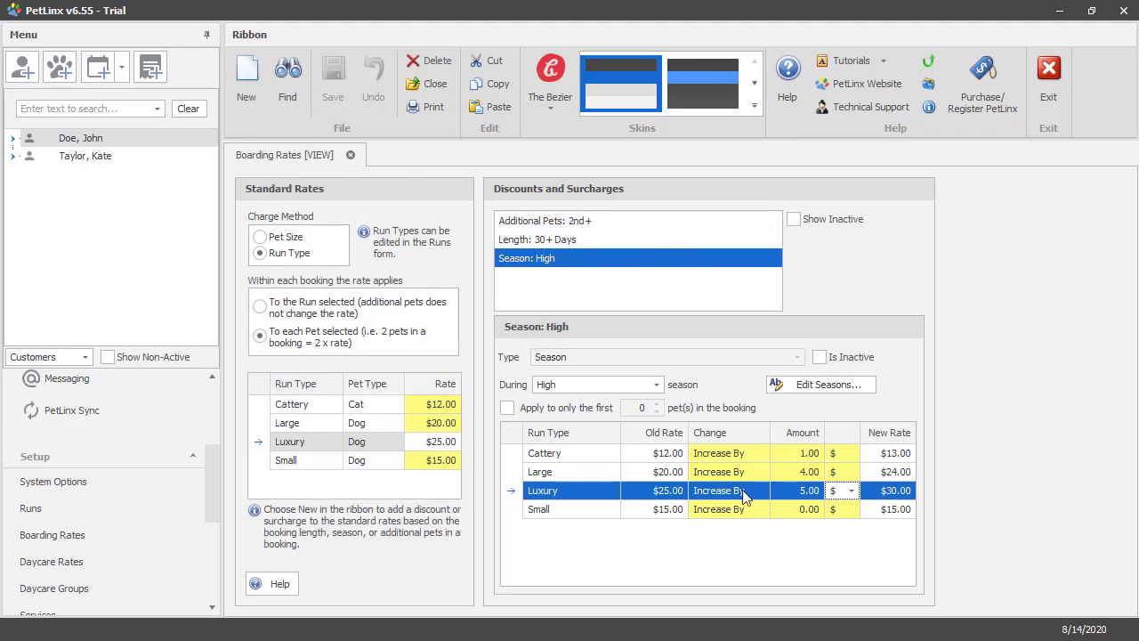